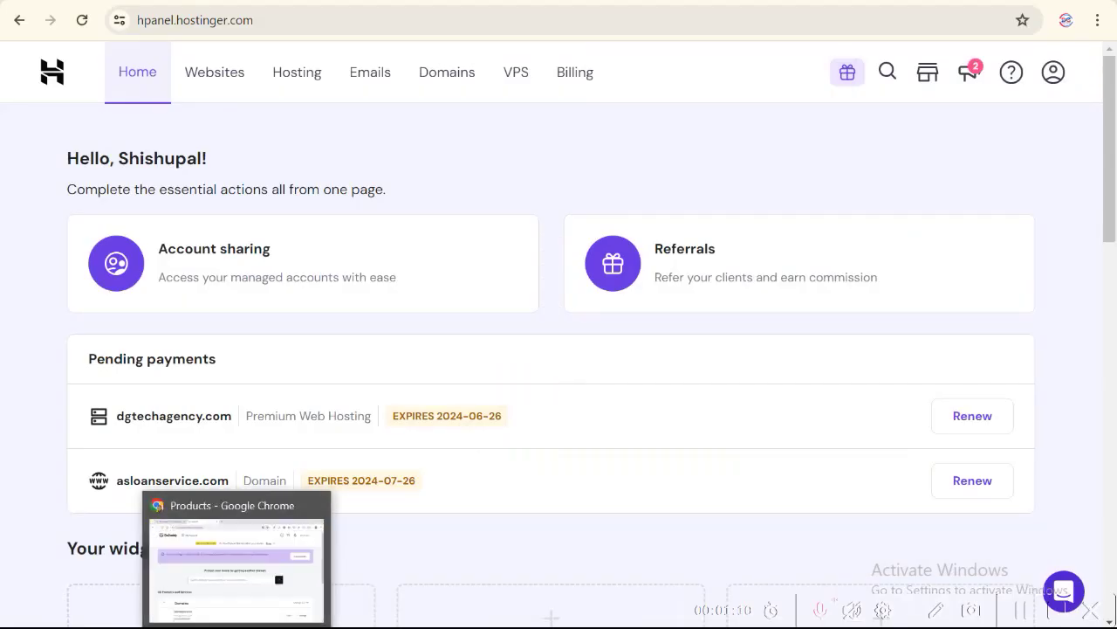
# Switch to the GoDaddy products page and locate the dgtechagency.com domain under Domains.
pyautogui.click(243, 625)
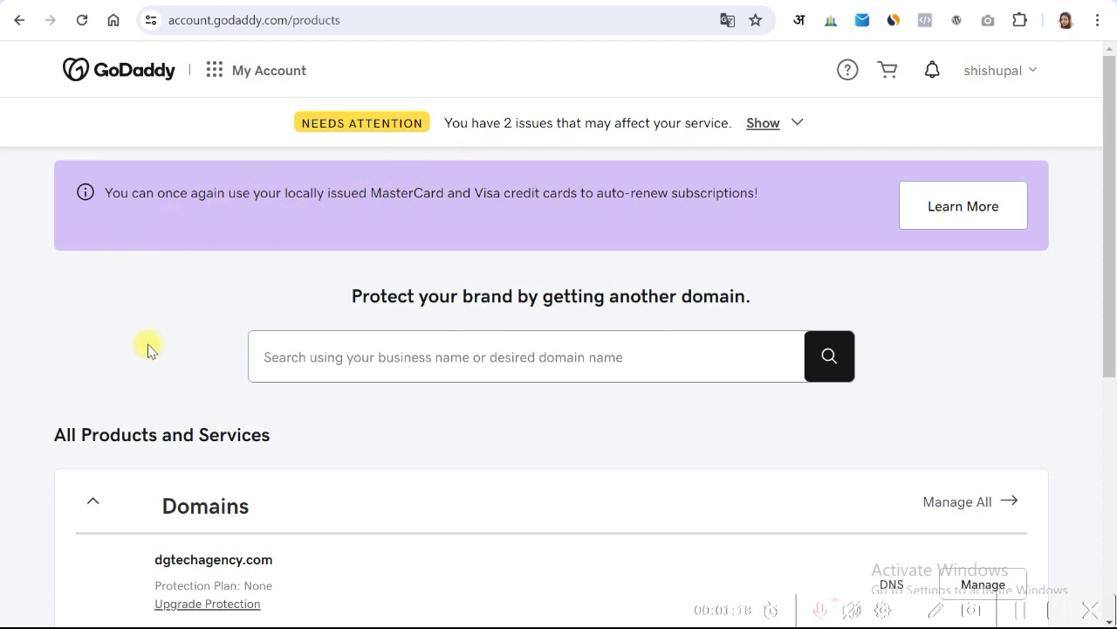
pyautogui.scroll(-1, 148, 349)
pyautogui.moveTo(145, 473); pyautogui.dragTo(323, 487)
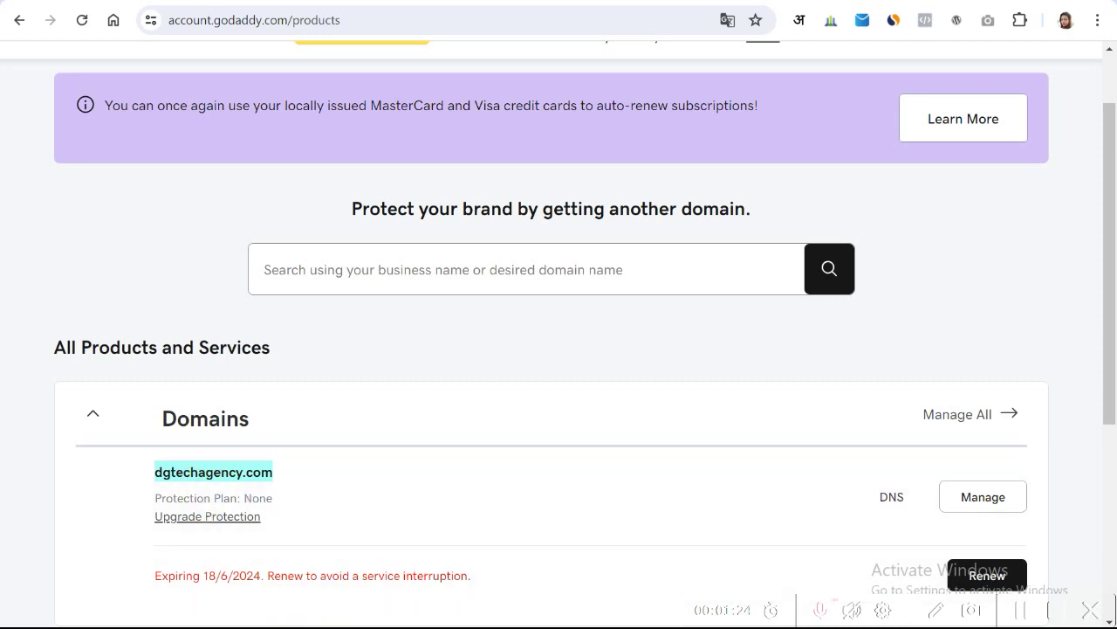
# Switch to the Hostinger dashboard and examine its pending payments, hosting plan and domain list.
pyautogui.hotkey('alt', 'Tab')
pyautogui.scroll(-4, 376, 275)
pyautogui.scroll(4, 375, 275)
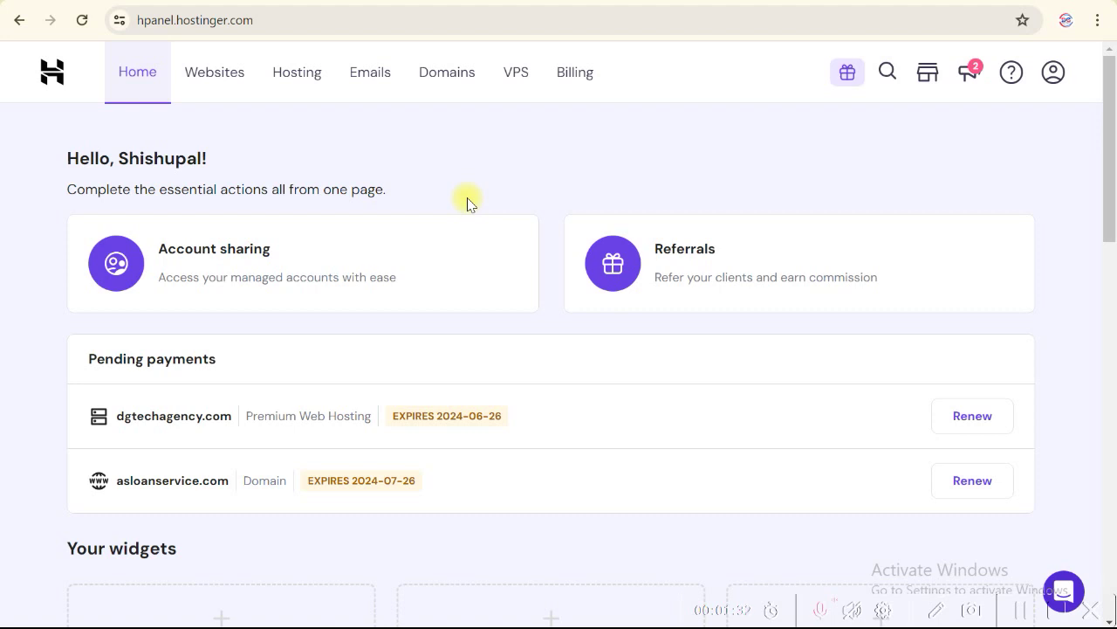
pyautogui.scroll(-7, 424, 267)
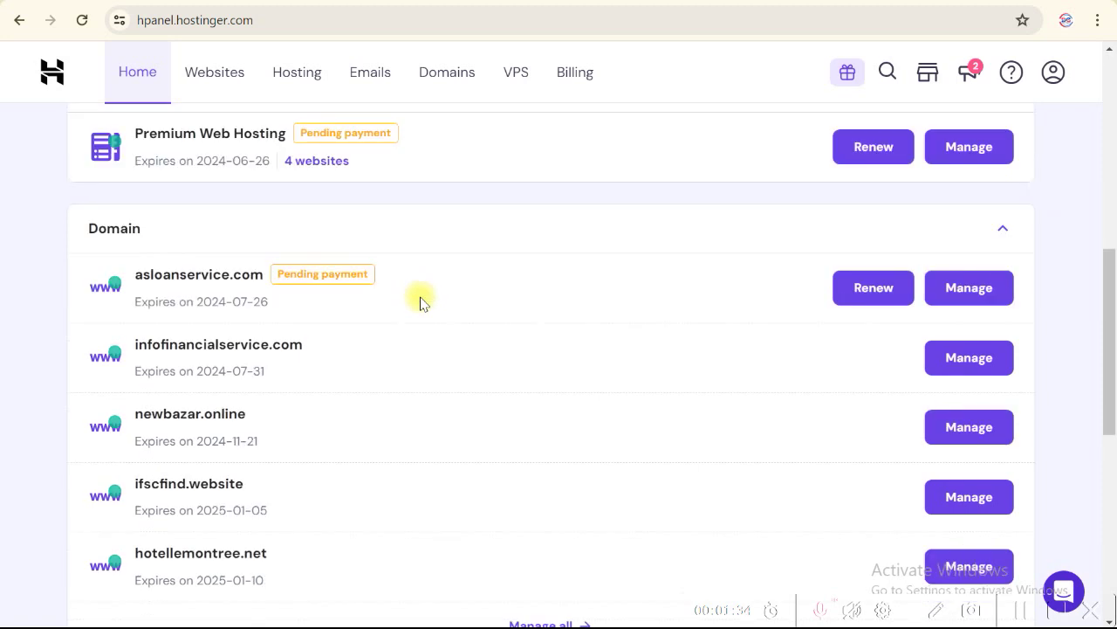
pyautogui.scroll(3, 305, 262)
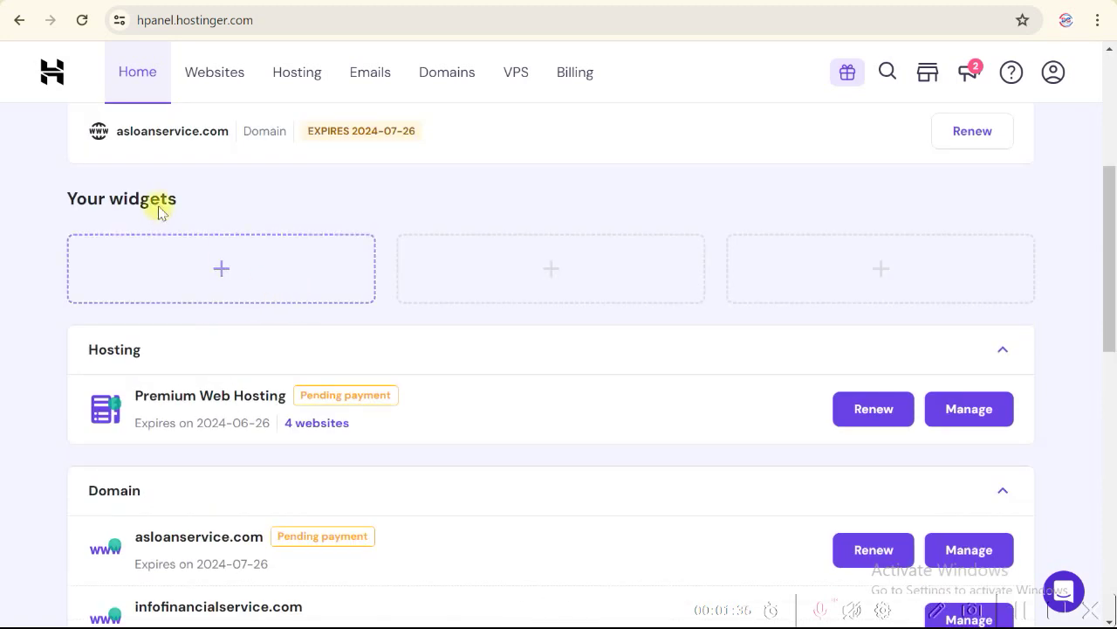
pyautogui.scroll(2, 158, 216)
pyautogui.moveTo(125, 307); pyautogui.dragTo(212, 307)
pyautogui.moveTo(132, 242); pyautogui.dragTo(226, 247)
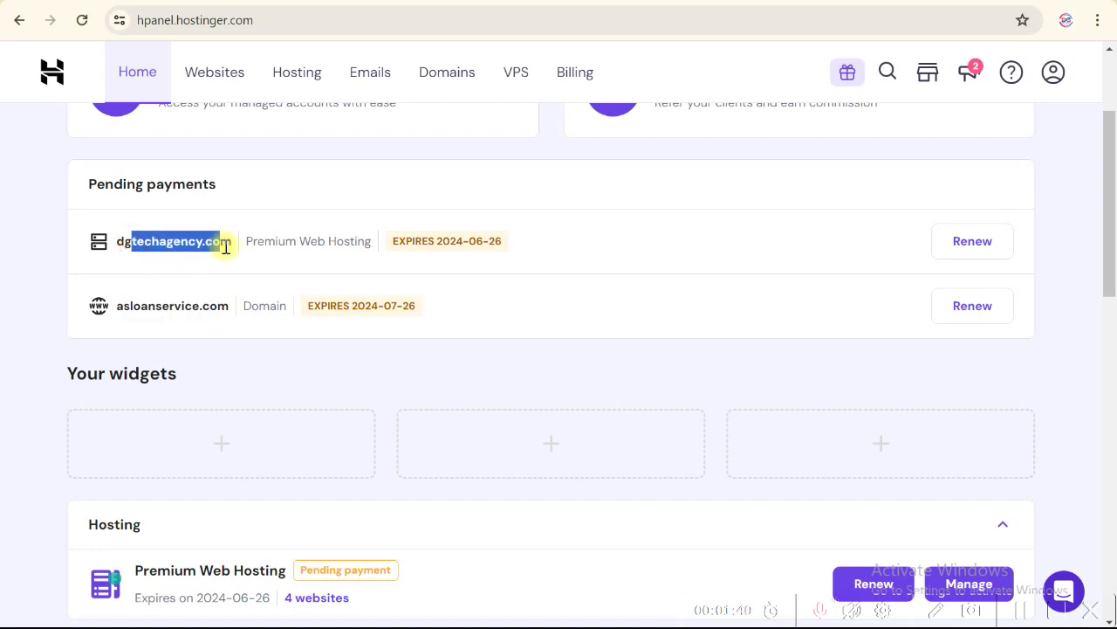
pyautogui.click(190, 247)
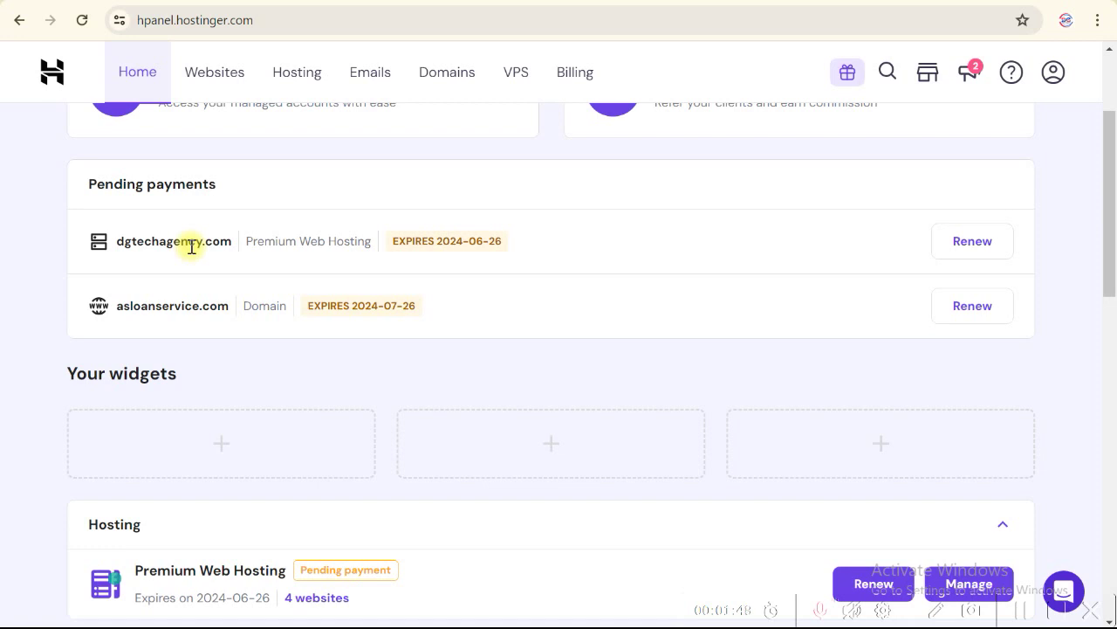
pyautogui.scroll(2, 191, 247)
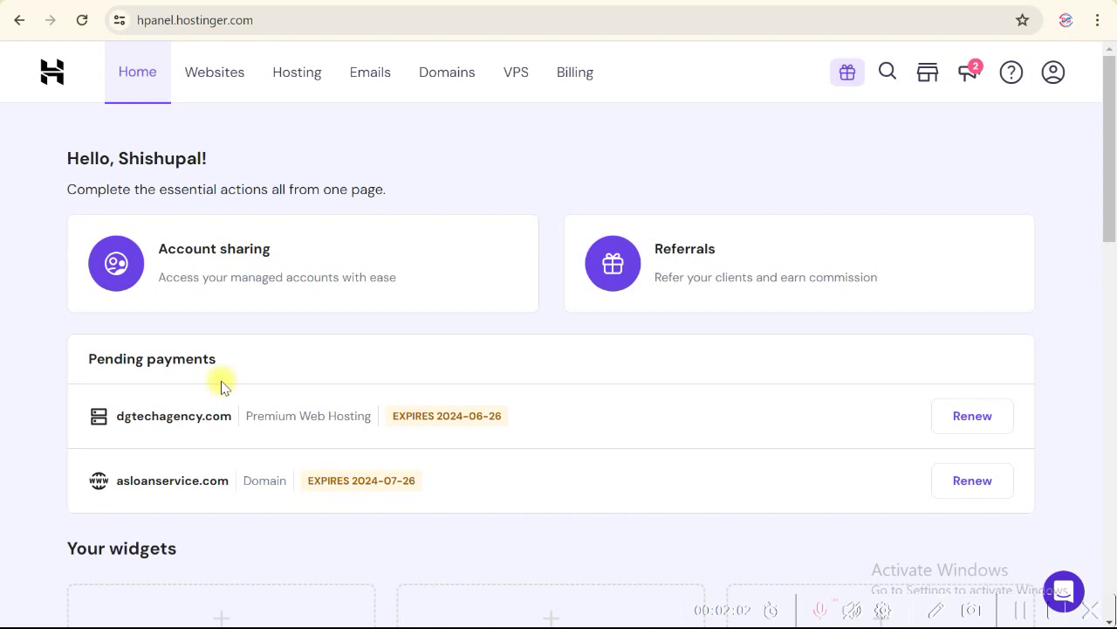
# Switch back to GoDaddy and open the account's My Products page.
pyautogui.hotkey('alt', 'Tab')
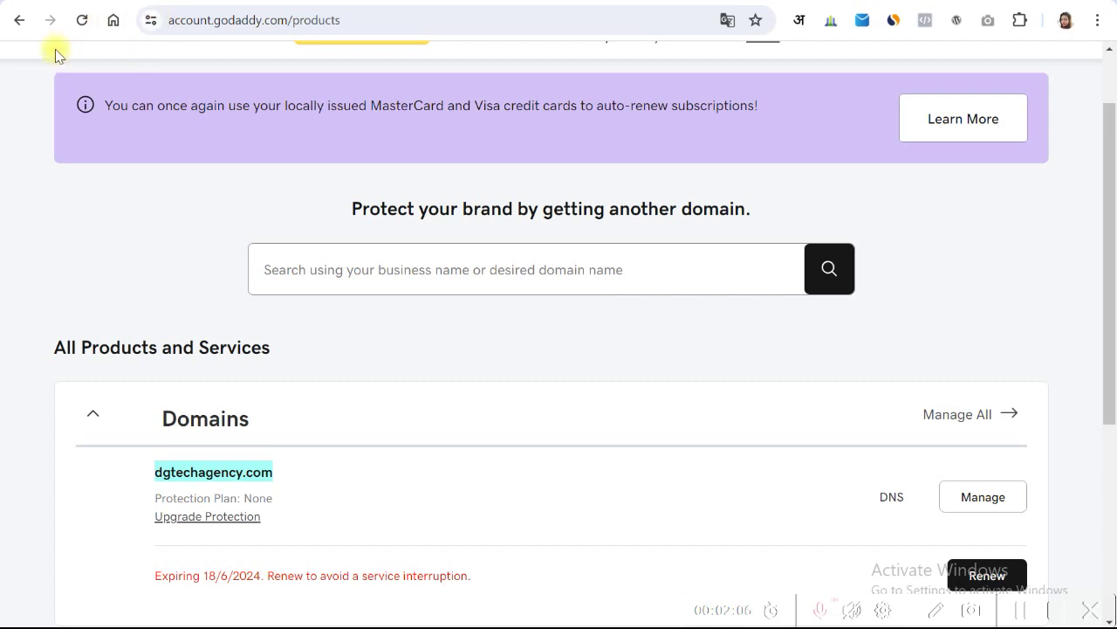
pyautogui.scroll(2, 906, 174)
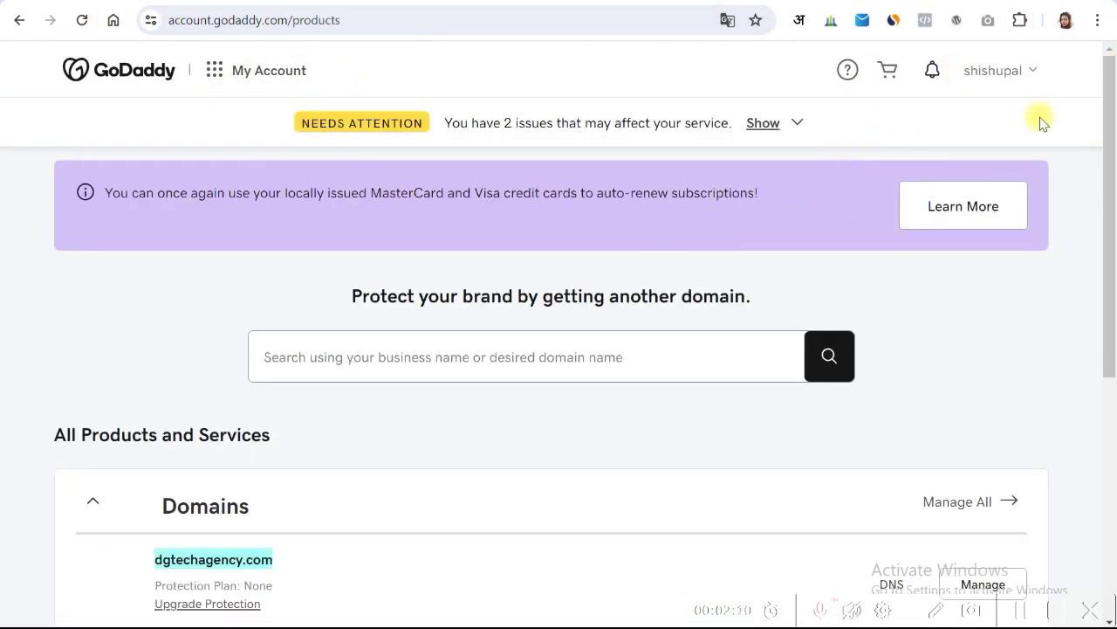
pyautogui.click(1031, 72)
pyautogui.click(835, 236)
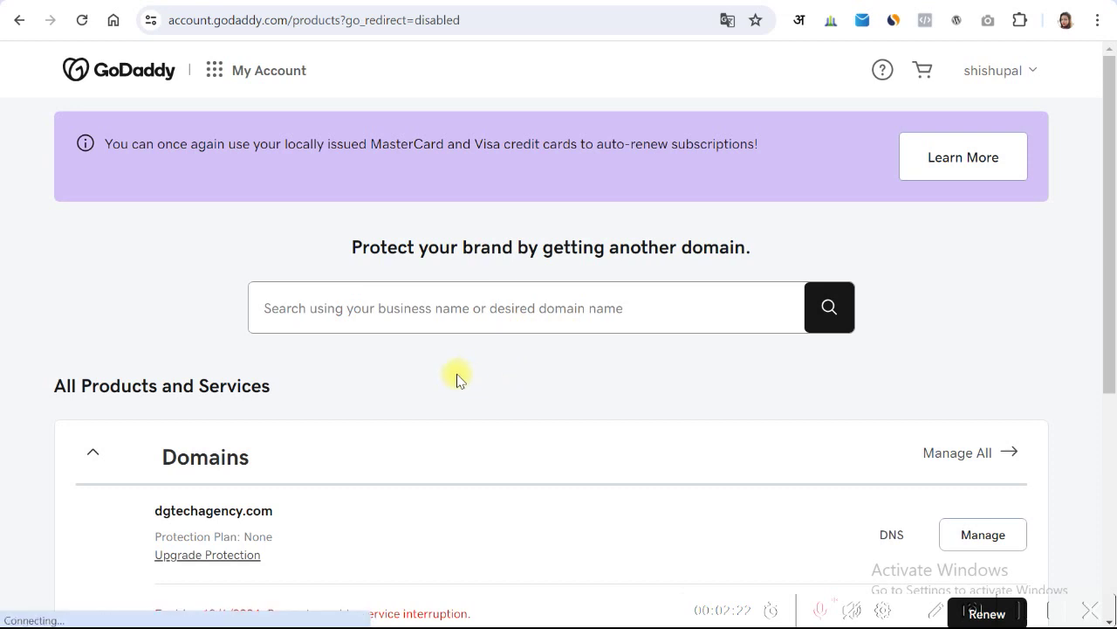
# Check the expiry date of dgtechagency.com and open its renewal page in the billing area.
pyautogui.scroll(-1, 353, 357)
pyautogui.scroll(-1, 355, 358)
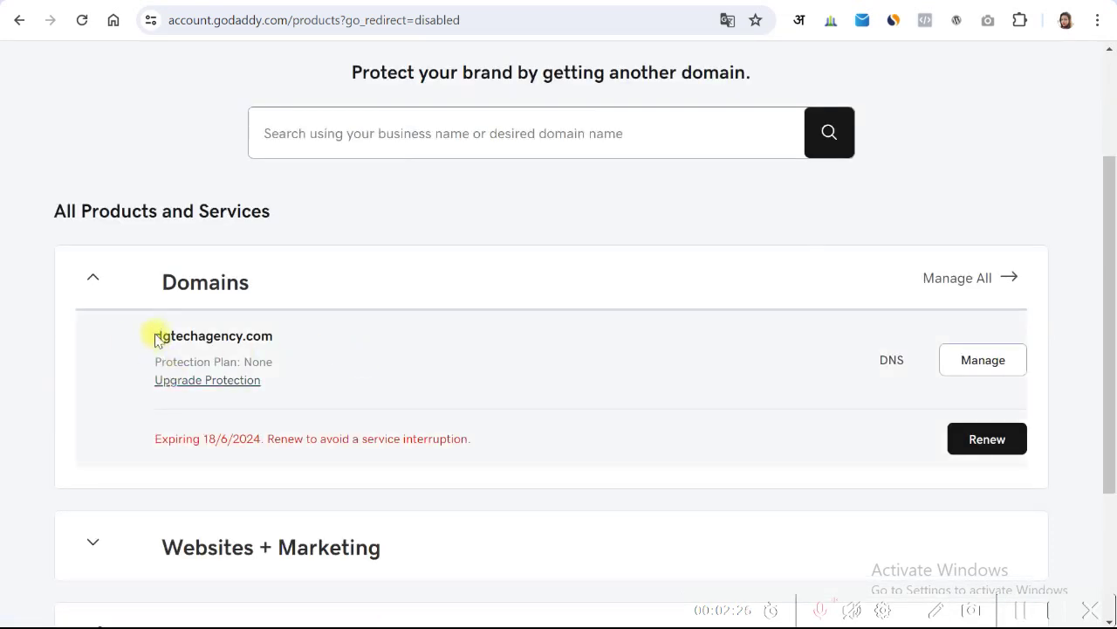
pyautogui.moveTo(157, 340); pyautogui.dragTo(270, 341)
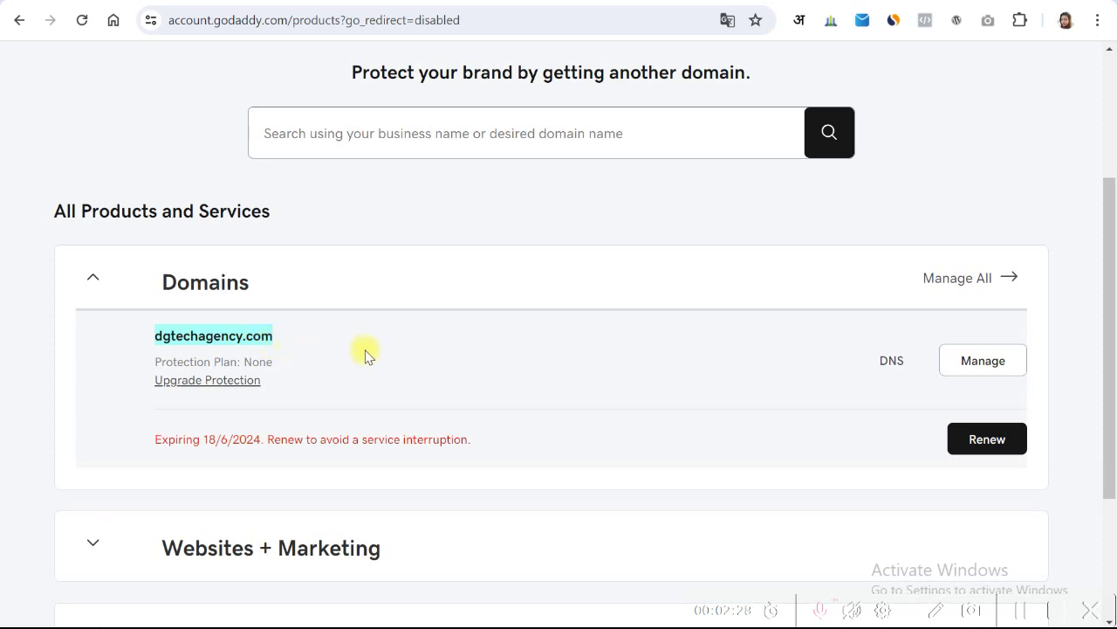
pyautogui.scroll(-1, 367, 362)
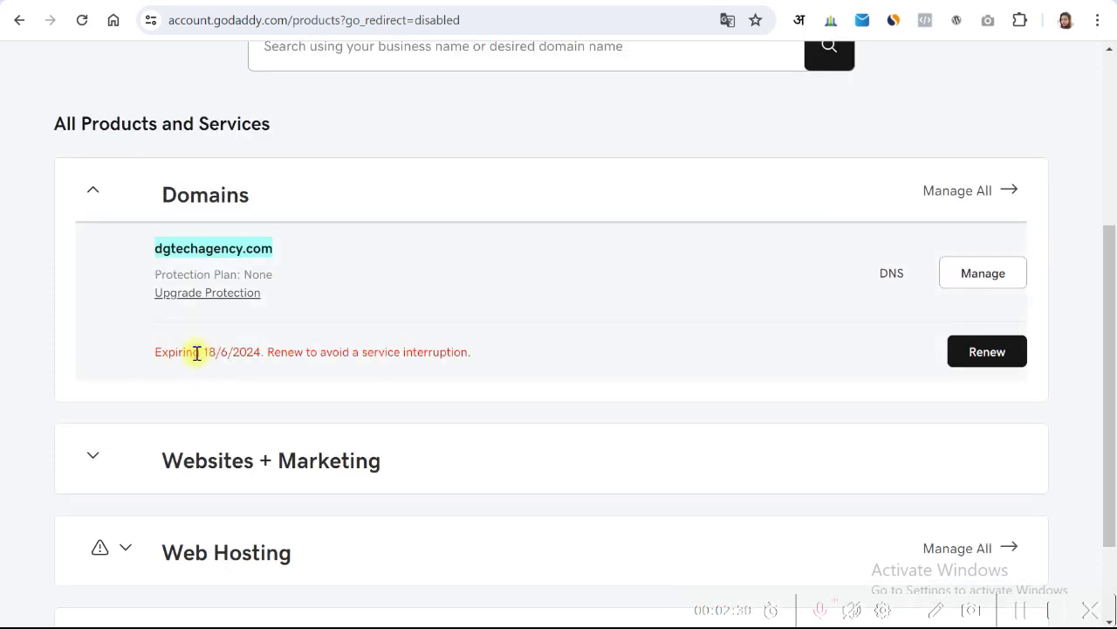
pyautogui.moveTo(204, 352); pyautogui.dragTo(266, 352)
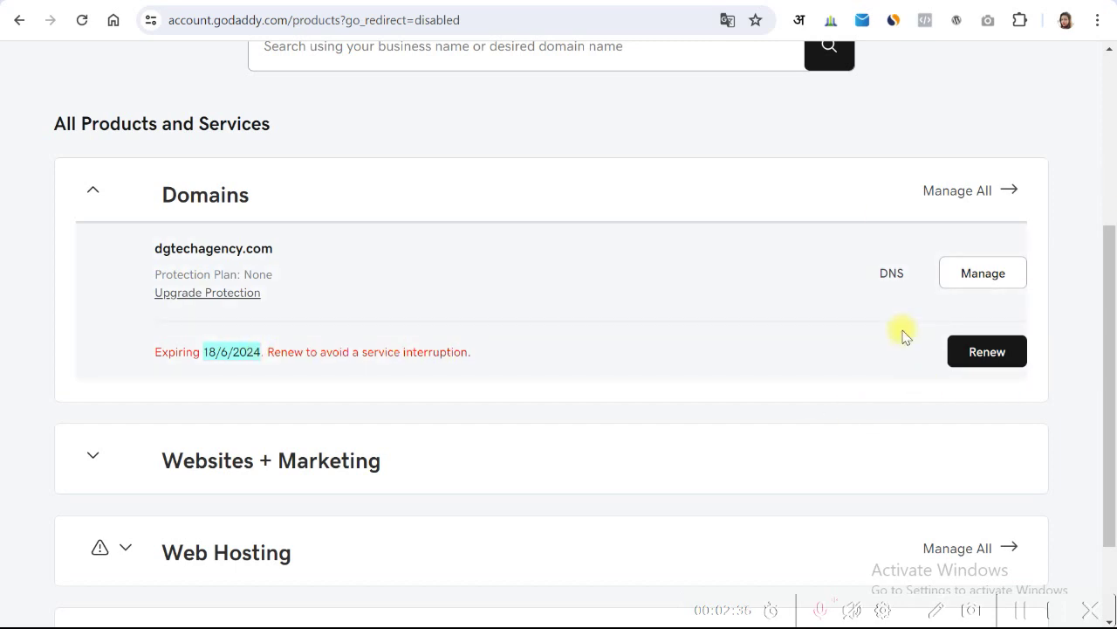
pyautogui.click(988, 351)
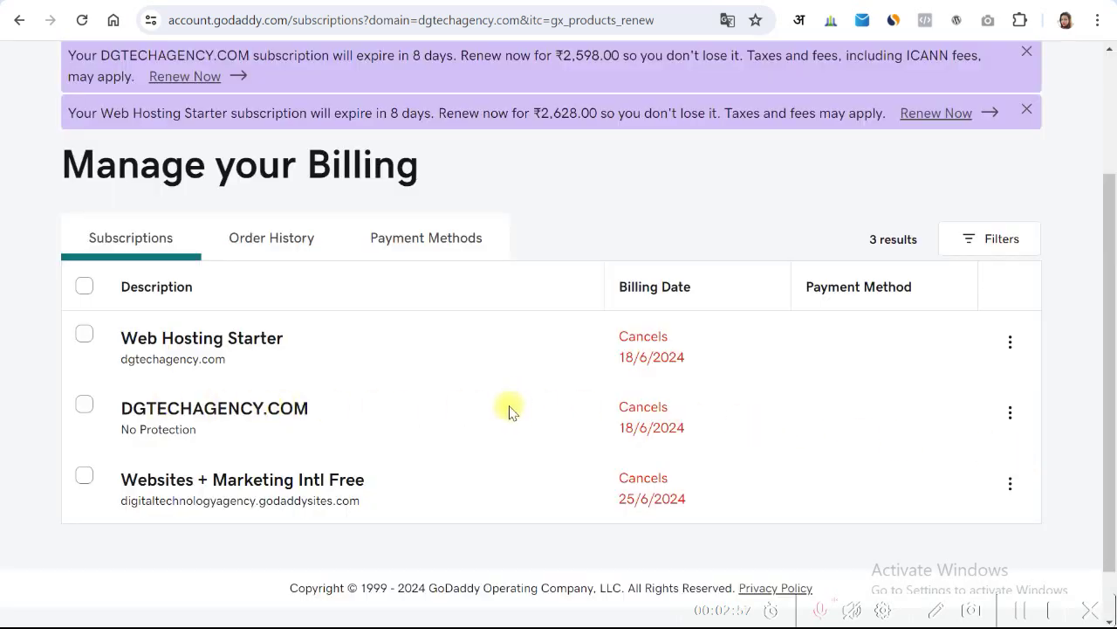
# Choose Renew Now for the DGTECHAGENCY.COM domain subscription to put its renewal in the cart.
pyautogui.moveTo(124, 409); pyautogui.dragTo(439, 429)
pyautogui.click(1011, 416)
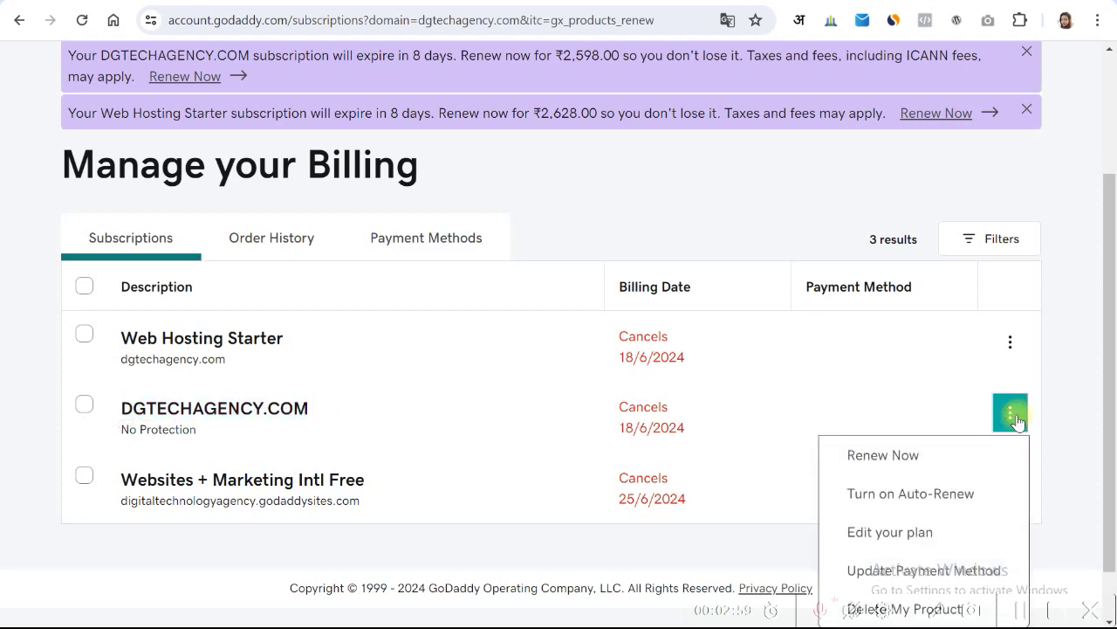
pyautogui.click(913, 454)
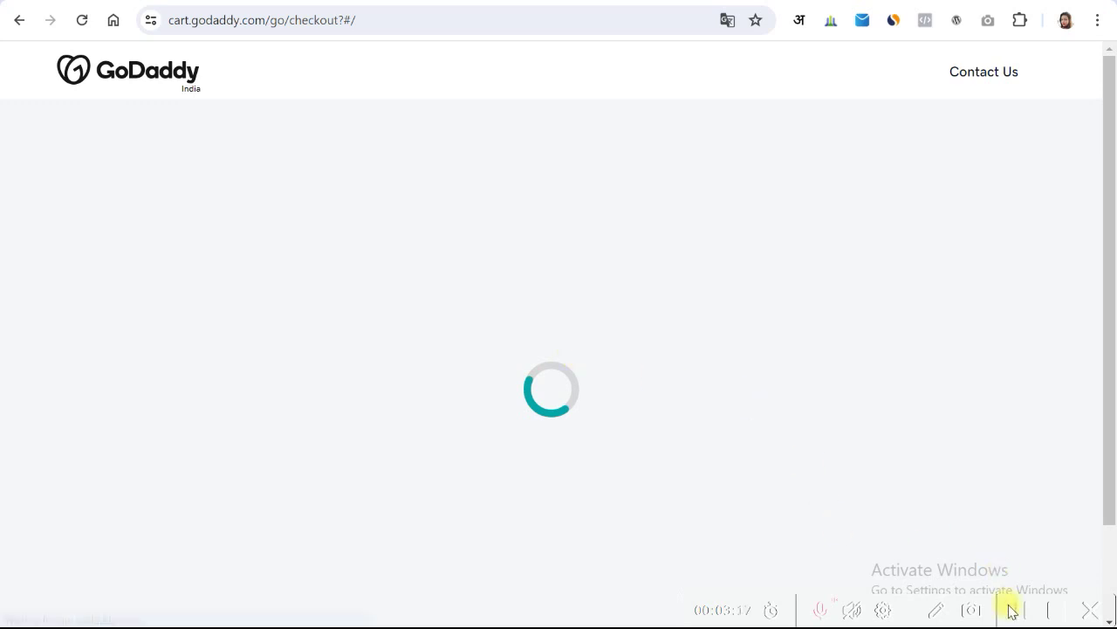
# Set the .COM domain renewal term in the cart to 1 Year and check its price.
pyautogui.scroll(-1, 579, 392)
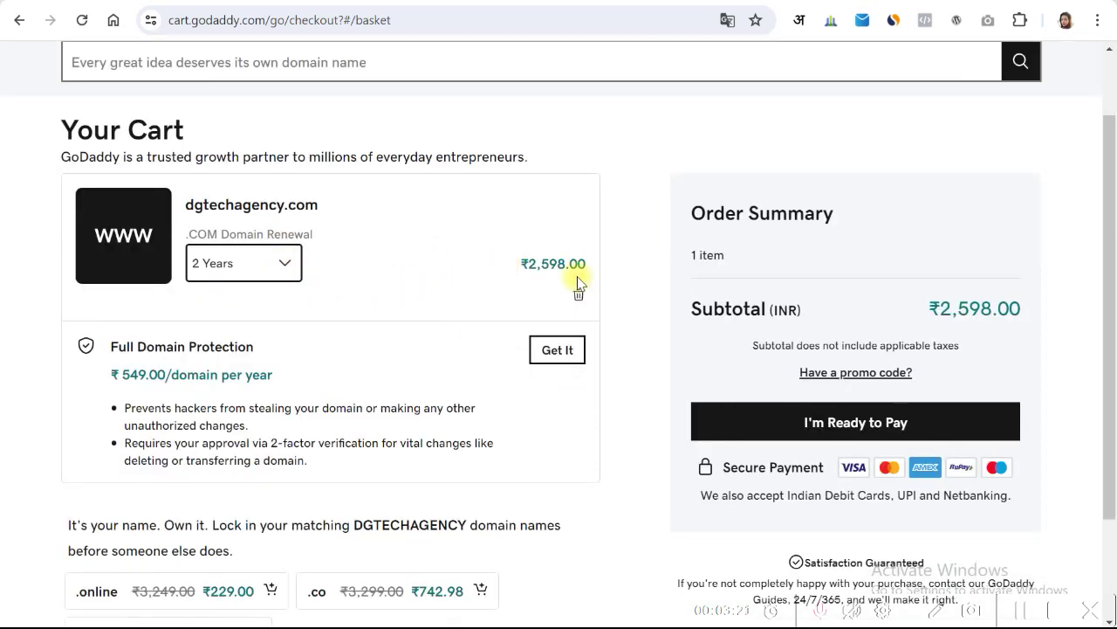
pyautogui.click(294, 269)
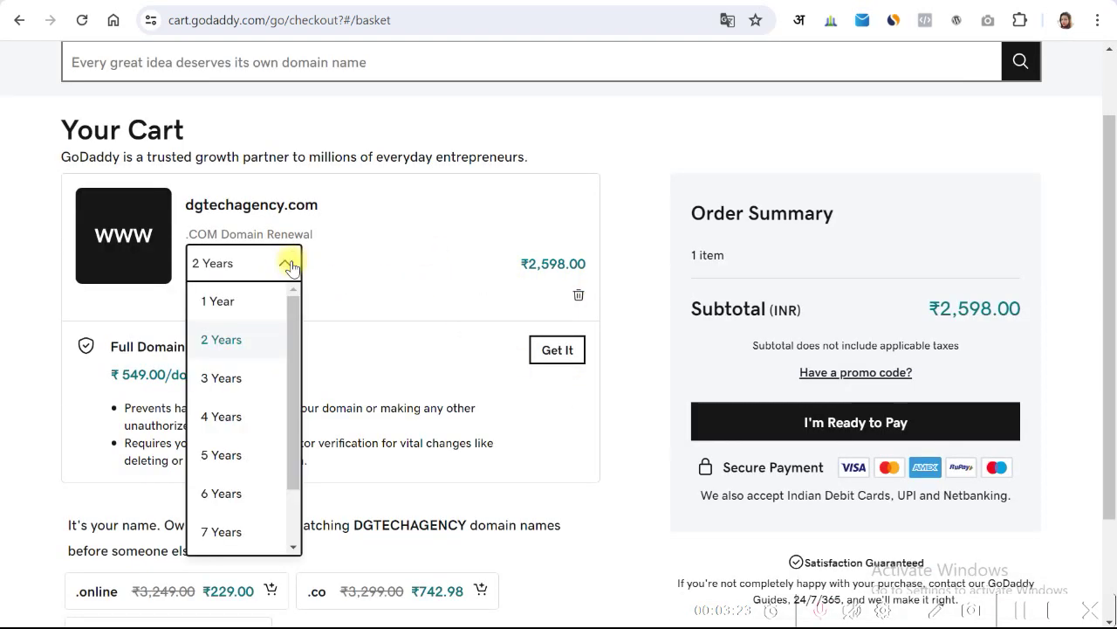
pyautogui.click(249, 305)
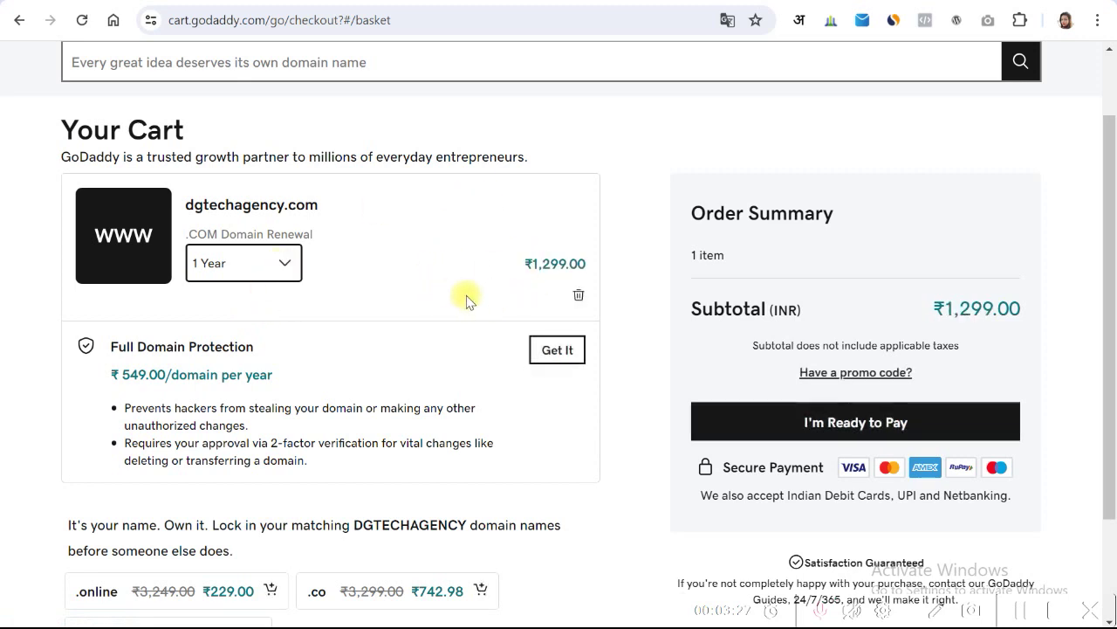
pyautogui.moveTo(529, 264); pyautogui.dragTo(606, 261)
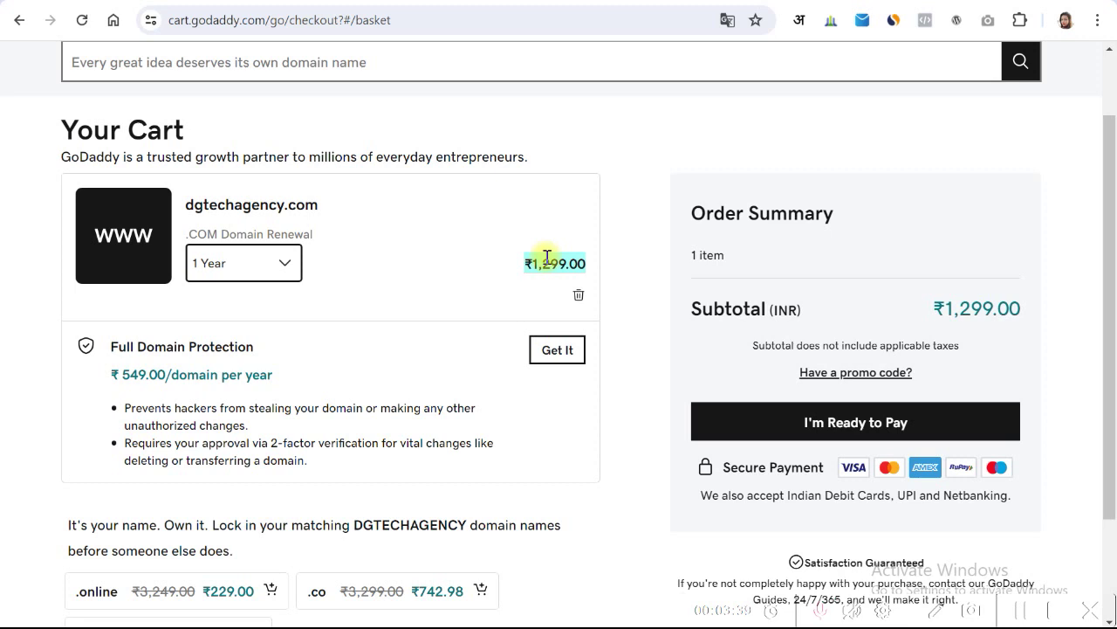
pyautogui.scroll(1, 542, 269)
pyautogui.moveTo(535, 351); pyautogui.dragTo(570, 349)
pyautogui.click(635, 301)
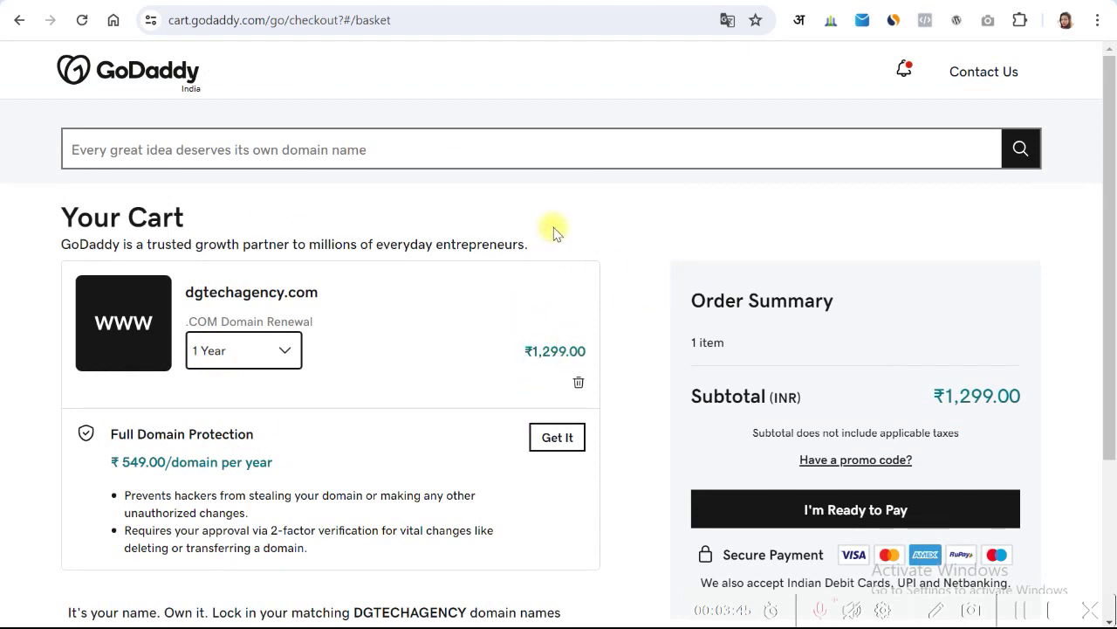
# Leave the cart, return to My Products and open the management page of dgtechagency.com.
pyautogui.click(70, 71)
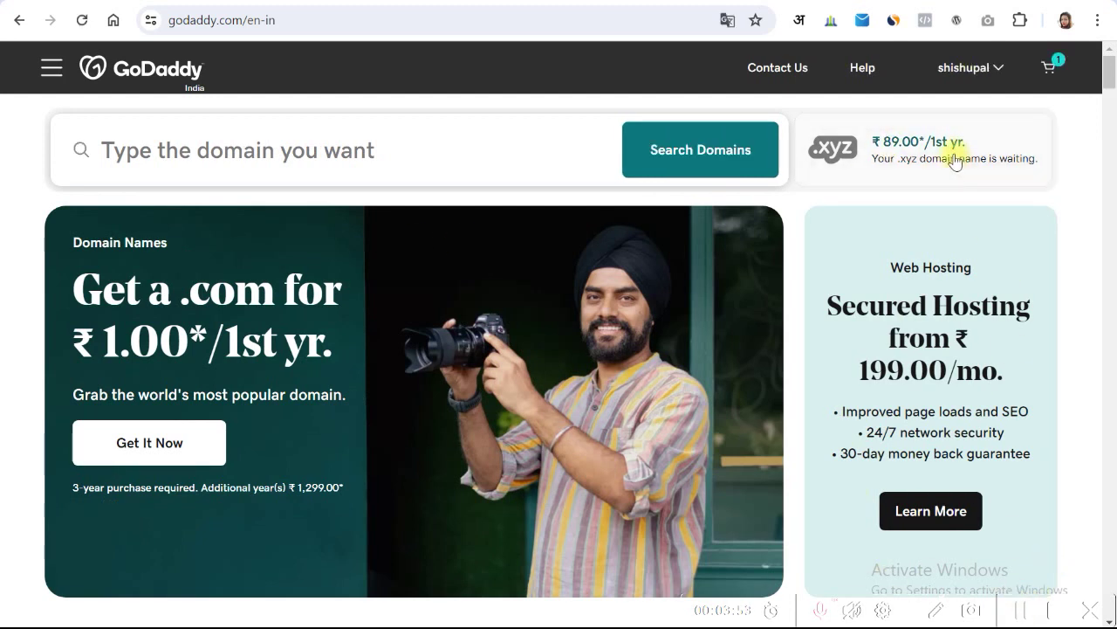
pyautogui.click(969, 67)
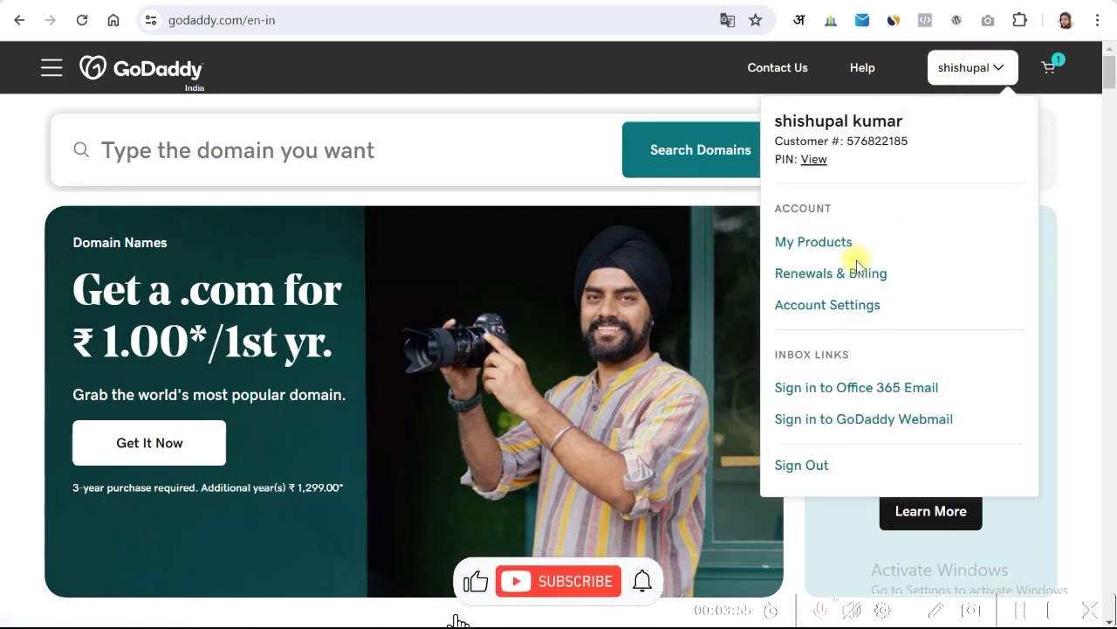
pyautogui.click(813, 242)
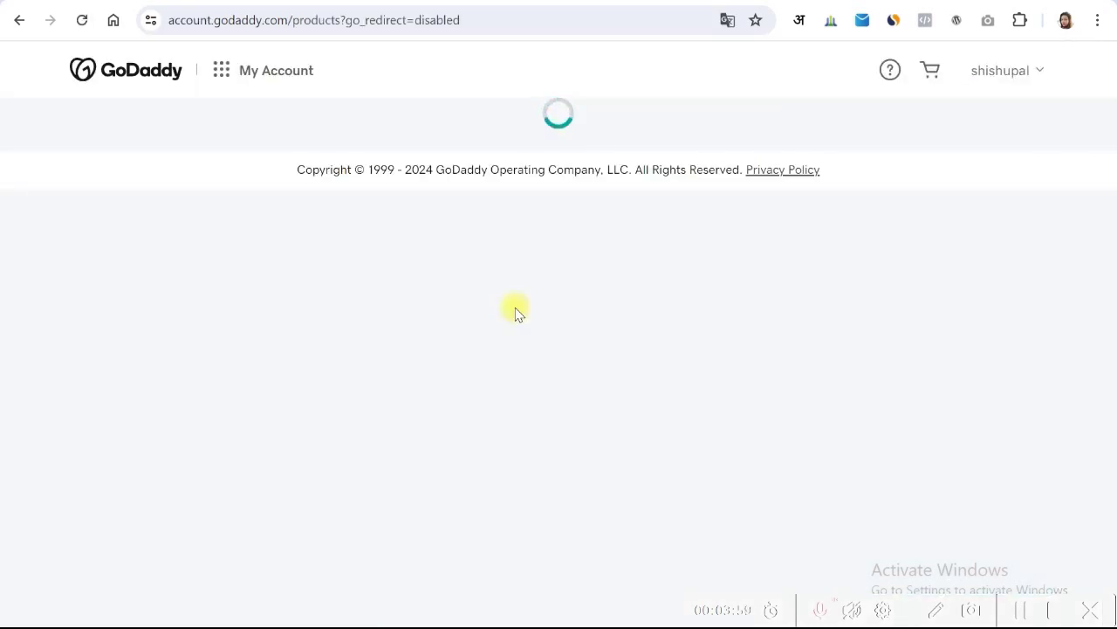
pyautogui.scroll(-2, 514, 307)
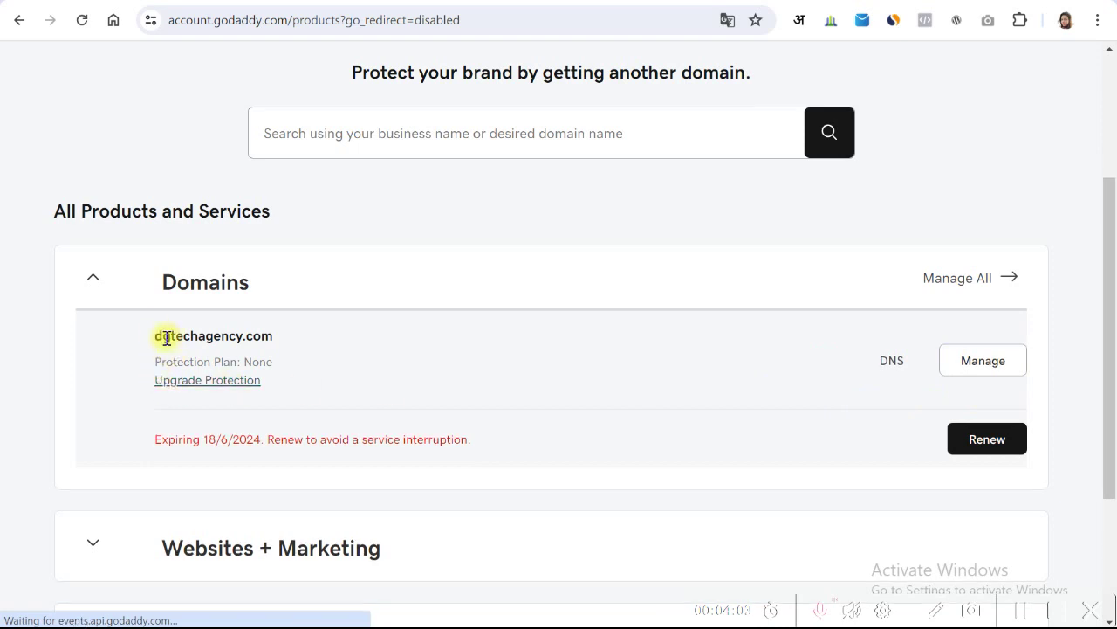
pyautogui.moveTo(162, 336); pyautogui.dragTo(274, 336)
pyautogui.click(990, 361)
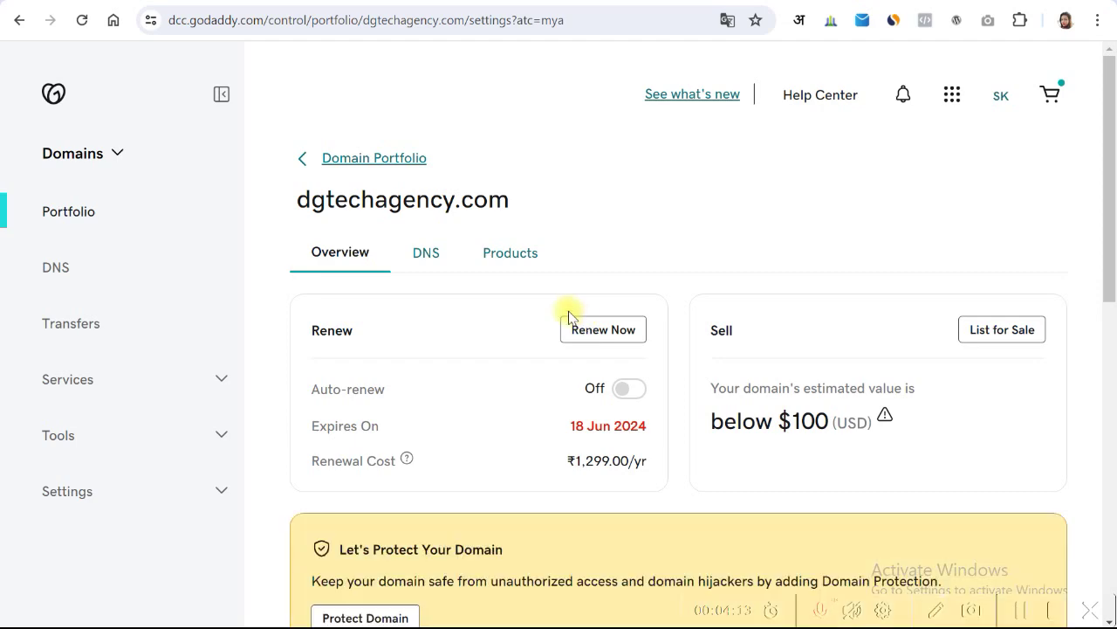
# Start transferring dgtechagency.com to another registrar from the domain's Transfer settings.
pyautogui.scroll(-1, 466, 403)
pyautogui.scroll(-9, 465, 404)
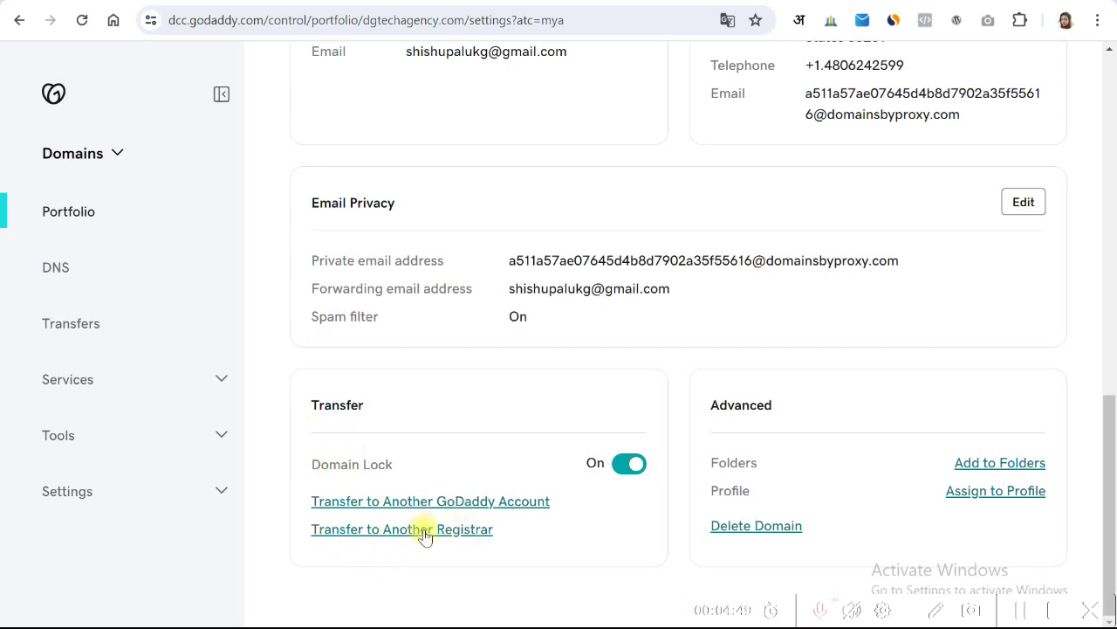
pyautogui.click(486, 507)
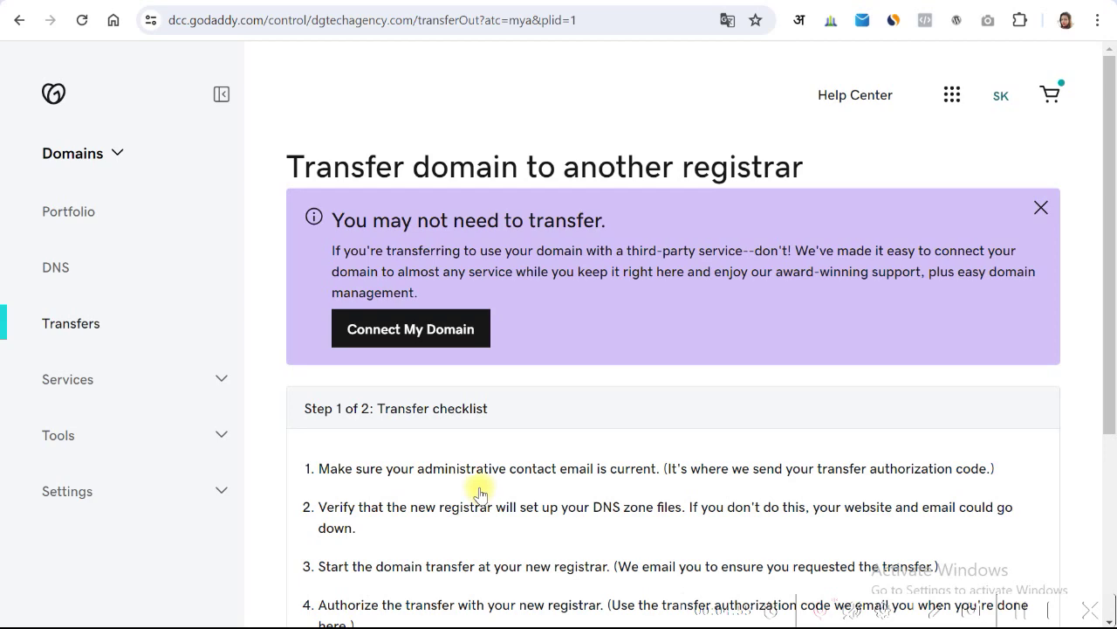
# Read the transfer checklist, covering the contact email, authorization code, DNS zone files, completion time and privacy notice.
pyautogui.scroll(-3, 480, 493)
pyautogui.scroll(3, 424, 359)
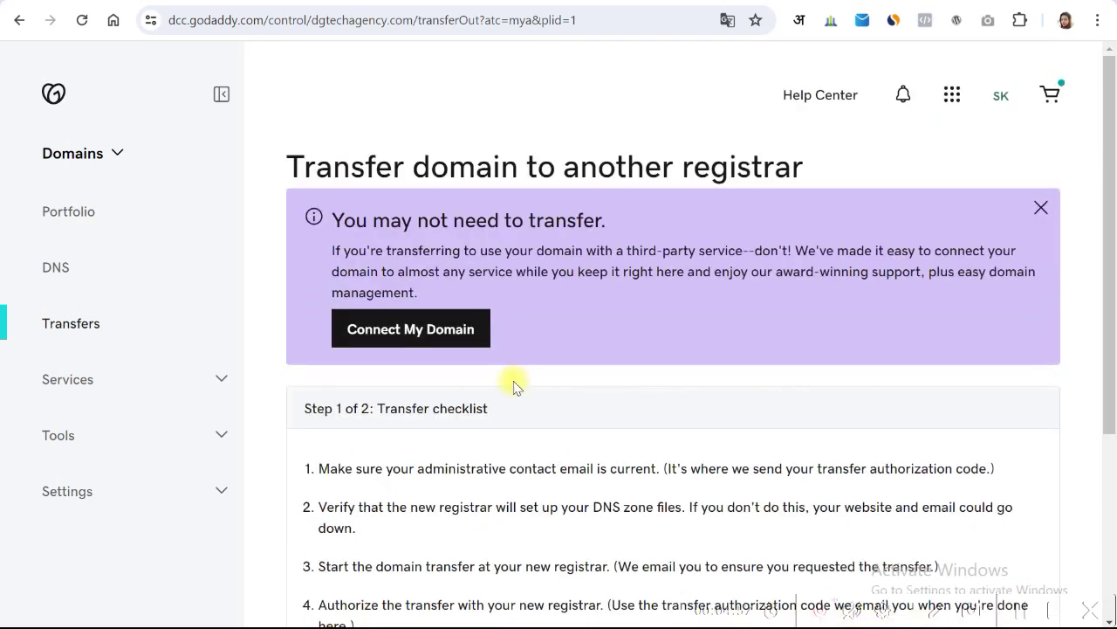
pyautogui.scroll(-1, 513, 387)
pyautogui.moveTo(377, 321); pyautogui.dragTo(553, 325)
pyautogui.click(572, 323)
pyautogui.scroll(-1, 524, 335)
pyautogui.moveTo(318, 298); pyautogui.dragTo(753, 484)
pyautogui.click(719, 427)
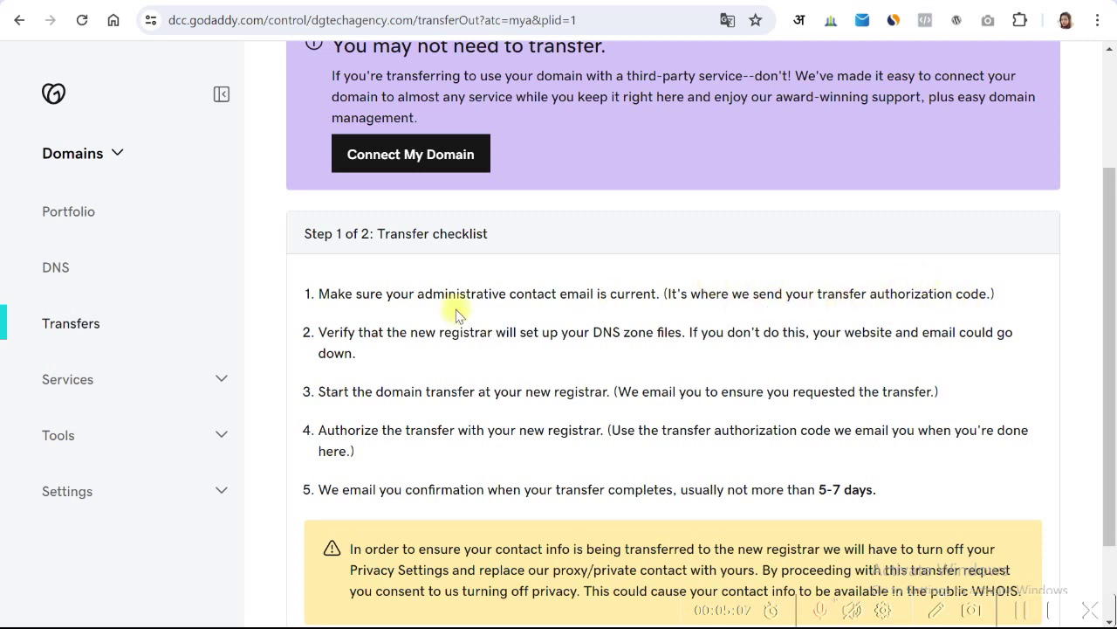
pyautogui.moveTo(340, 298); pyautogui.dragTo(657, 297)
pyautogui.click(753, 304)
pyautogui.moveTo(828, 297); pyautogui.dragTo(988, 297)
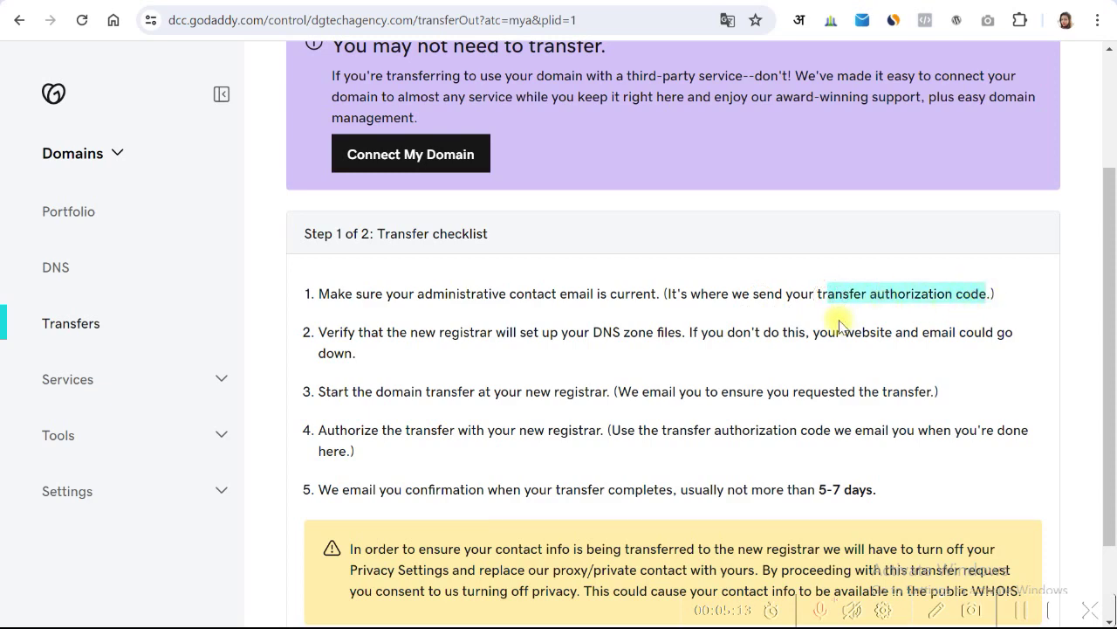
pyautogui.scroll(-1, 838, 318)
pyautogui.moveTo(550, 244); pyautogui.dragTo(689, 246)
pyautogui.click(638, 248)
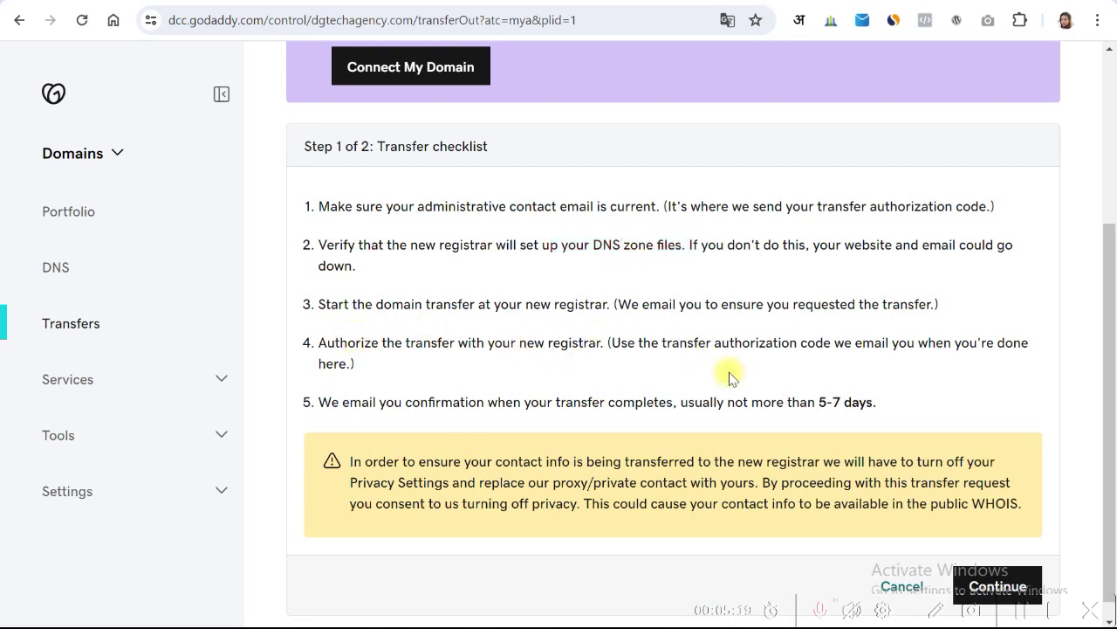
pyautogui.scroll(-1, 705, 345)
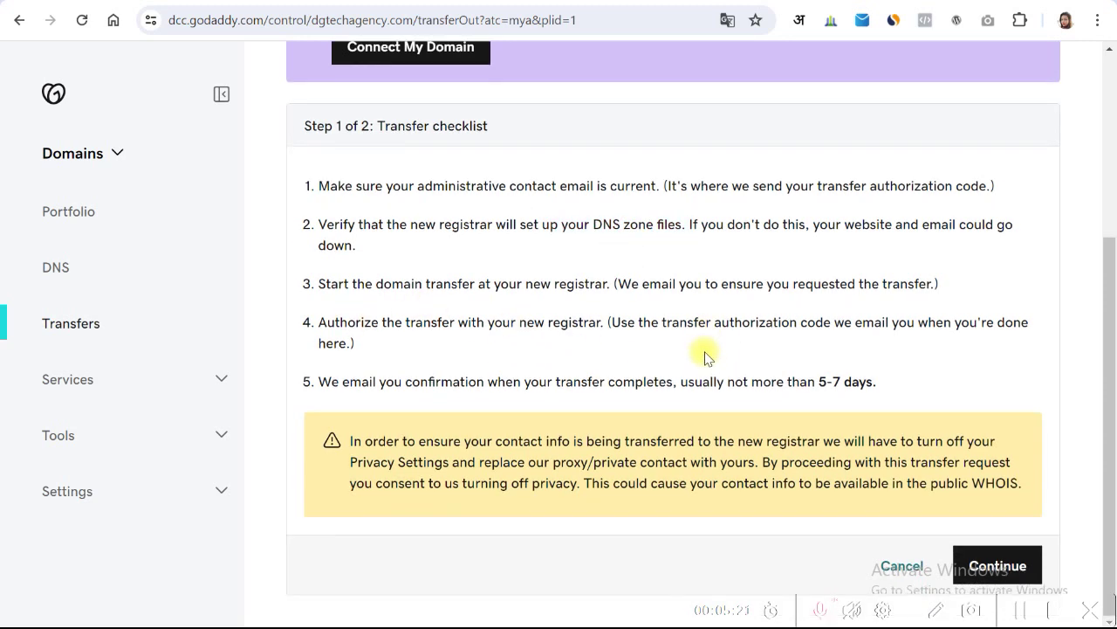
# Check the completion time in the transfer checklist and continue to the authorization code page for dgtechagency.com.
pyautogui.moveTo(779, 382); pyautogui.dragTo(877, 382)
pyautogui.click(820, 381)
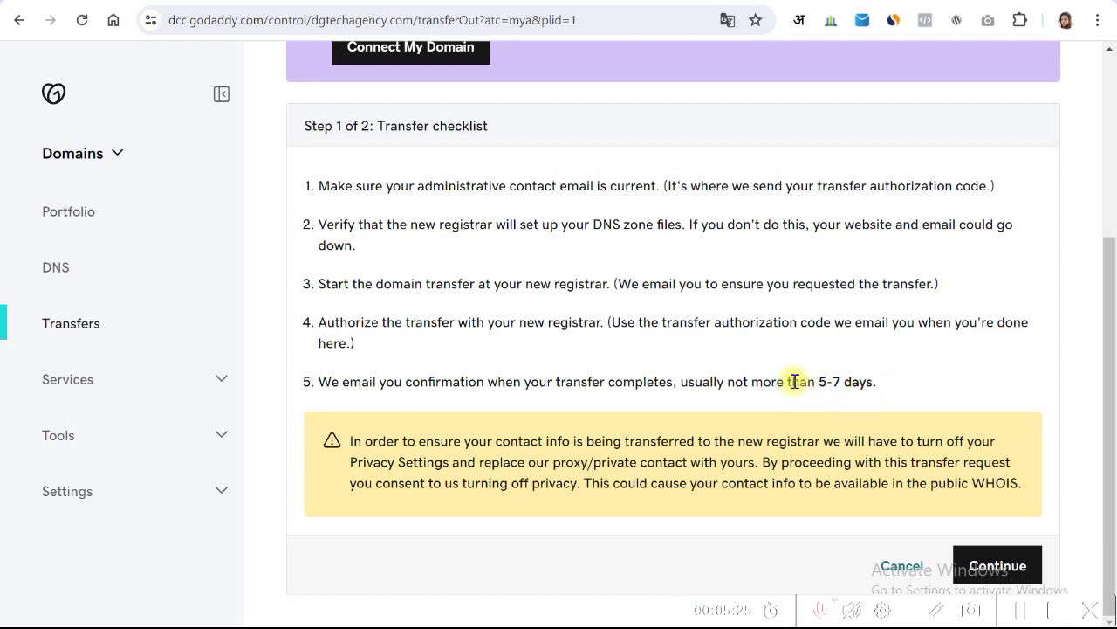
pyautogui.moveTo(786, 382); pyautogui.dragTo(917, 371)
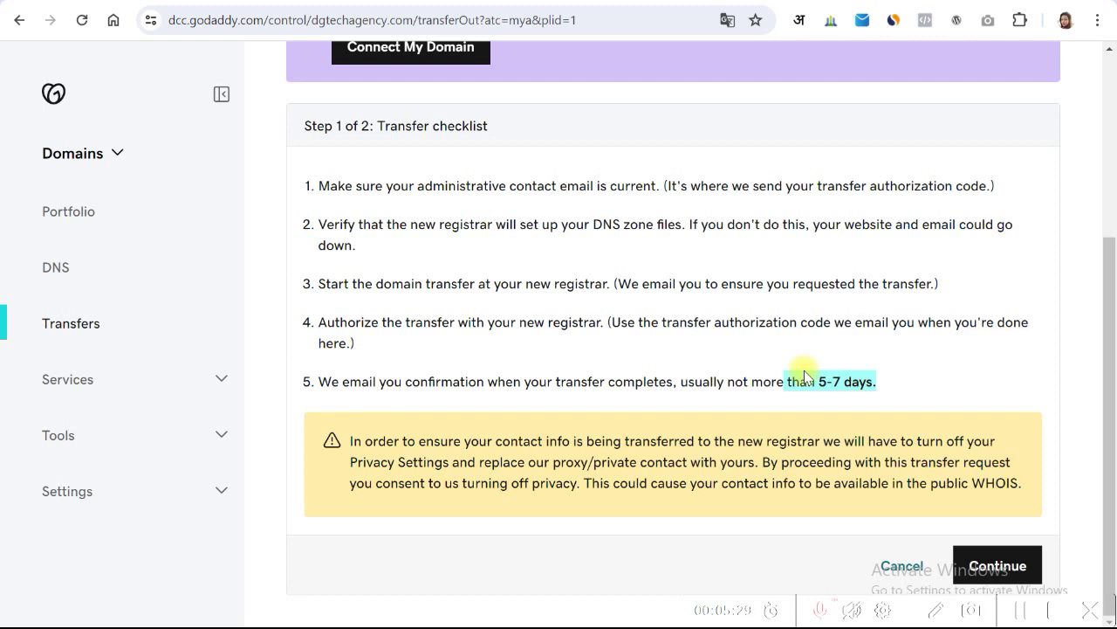
pyautogui.click(997, 566)
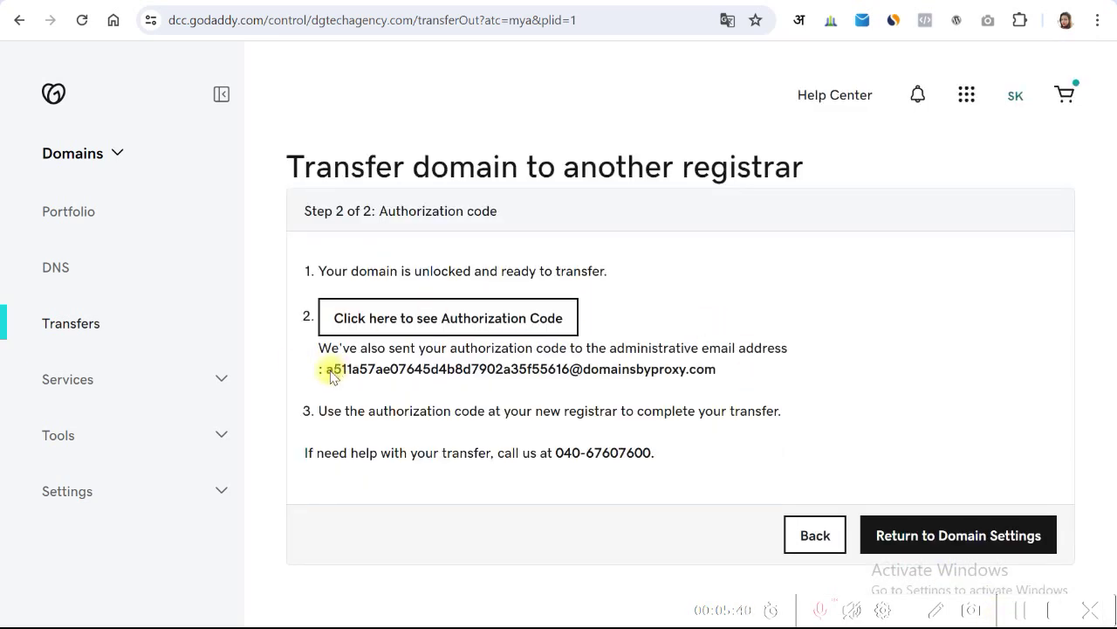
# Check the administrative email address to which the authorization code for the domain is sent.
pyautogui.moveTo(332, 375); pyautogui.dragTo(703, 370)
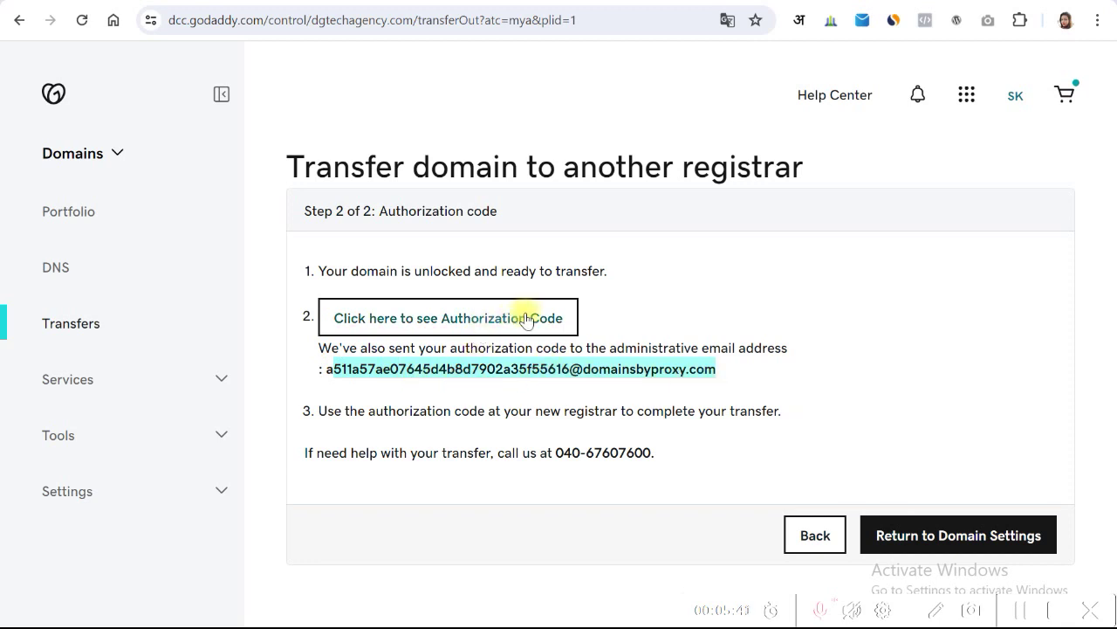
pyautogui.moveTo(438, 370); pyautogui.dragTo(682, 382)
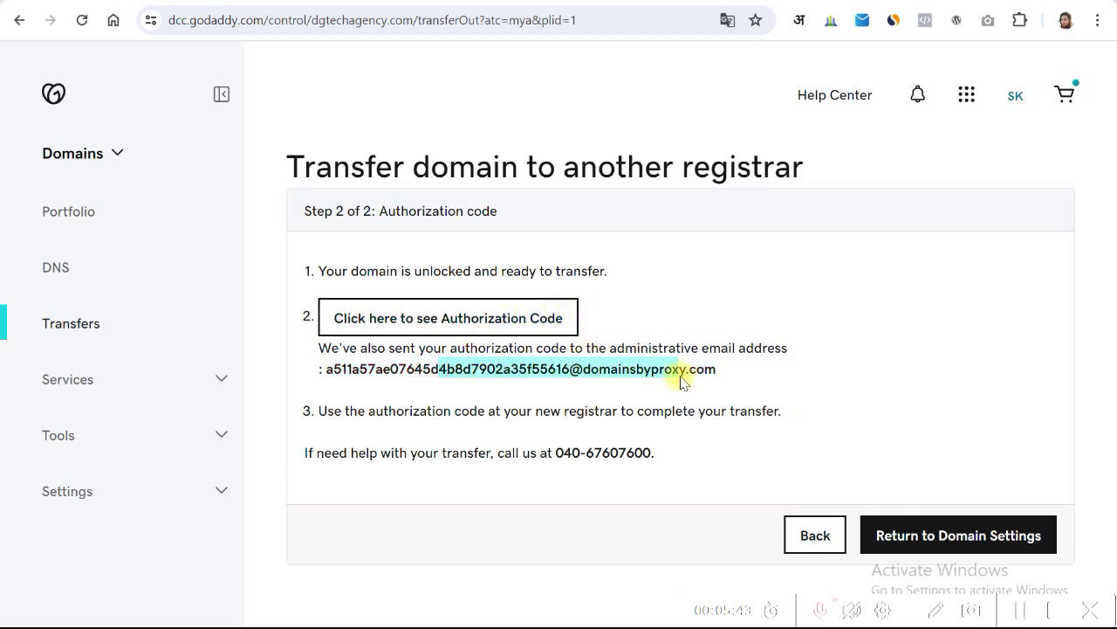
pyautogui.moveTo(510, 370); pyautogui.dragTo(649, 387)
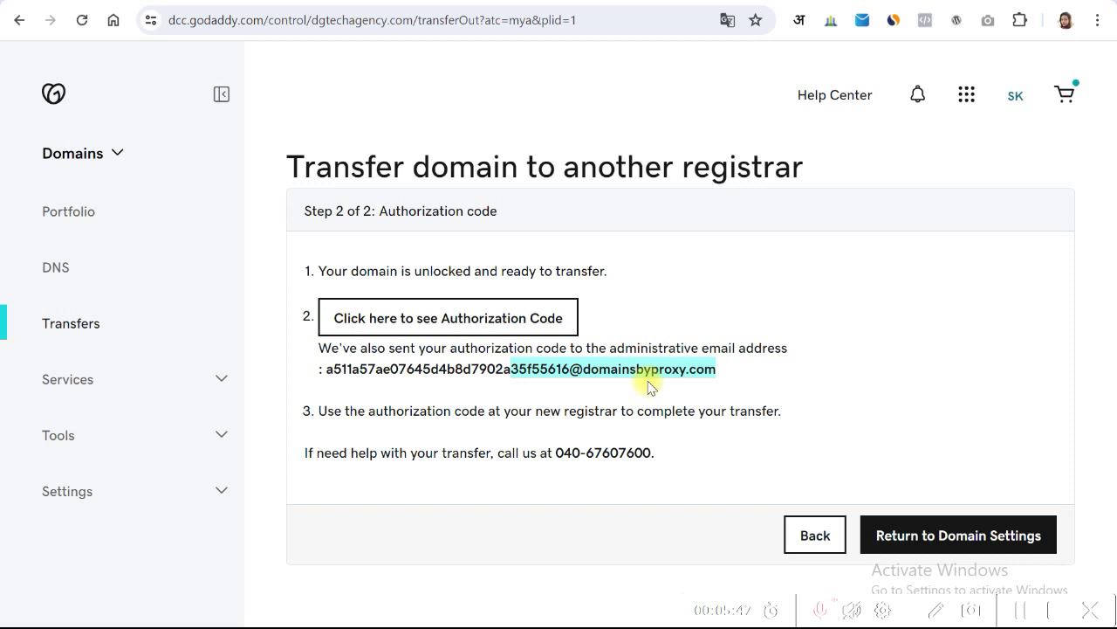
pyautogui.click(510, 368)
pyautogui.moveTo(454, 370); pyautogui.dragTo(600, 377)
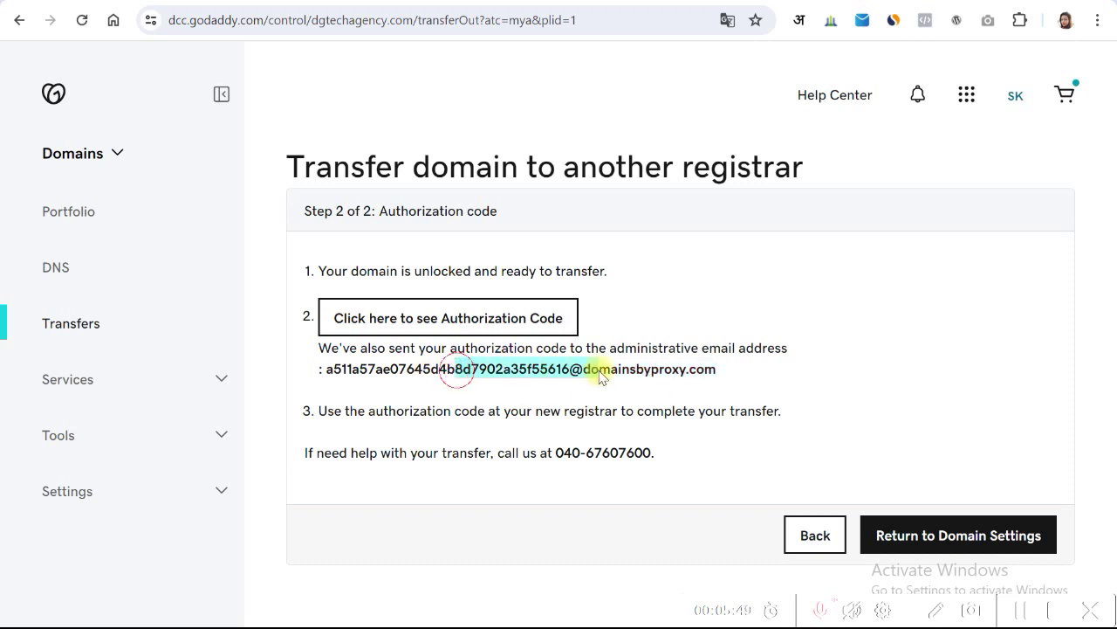
pyautogui.click(599, 378)
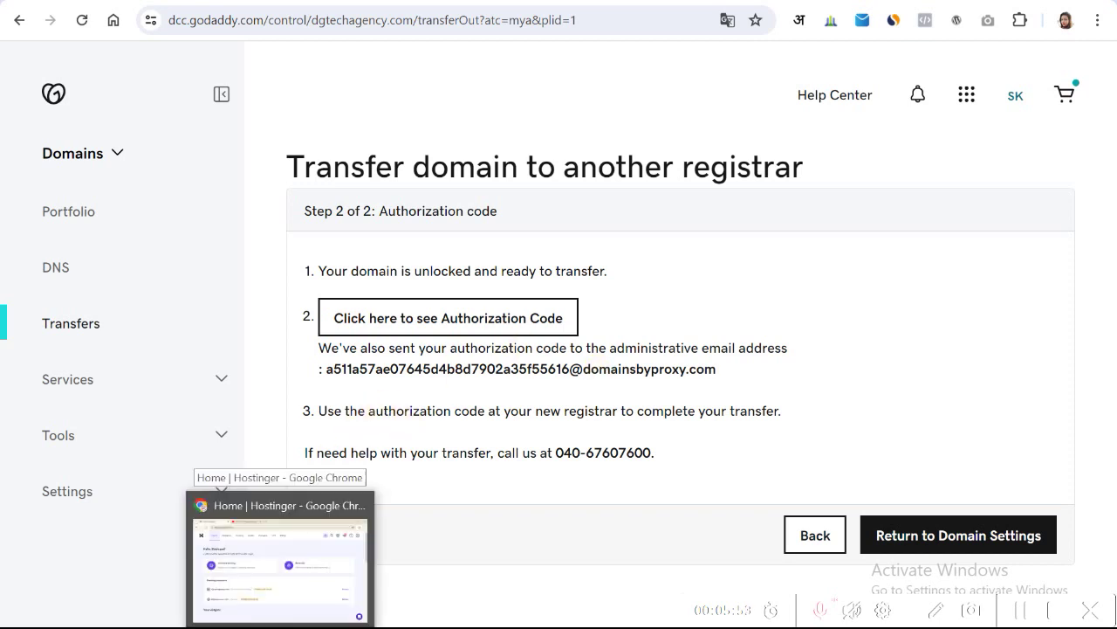
# Switch to the Hostinger hPanel window, look over the home overview and open the Domains section.
pyautogui.click(280, 627)
pyautogui.click(469, 145)
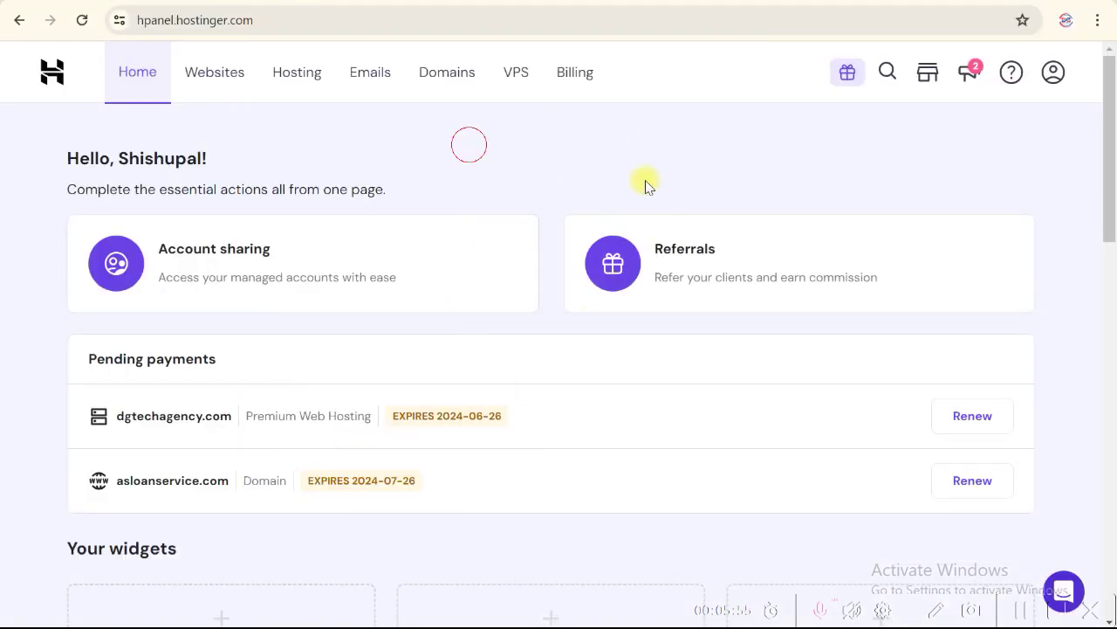
pyautogui.scroll(-8, 469, 174)
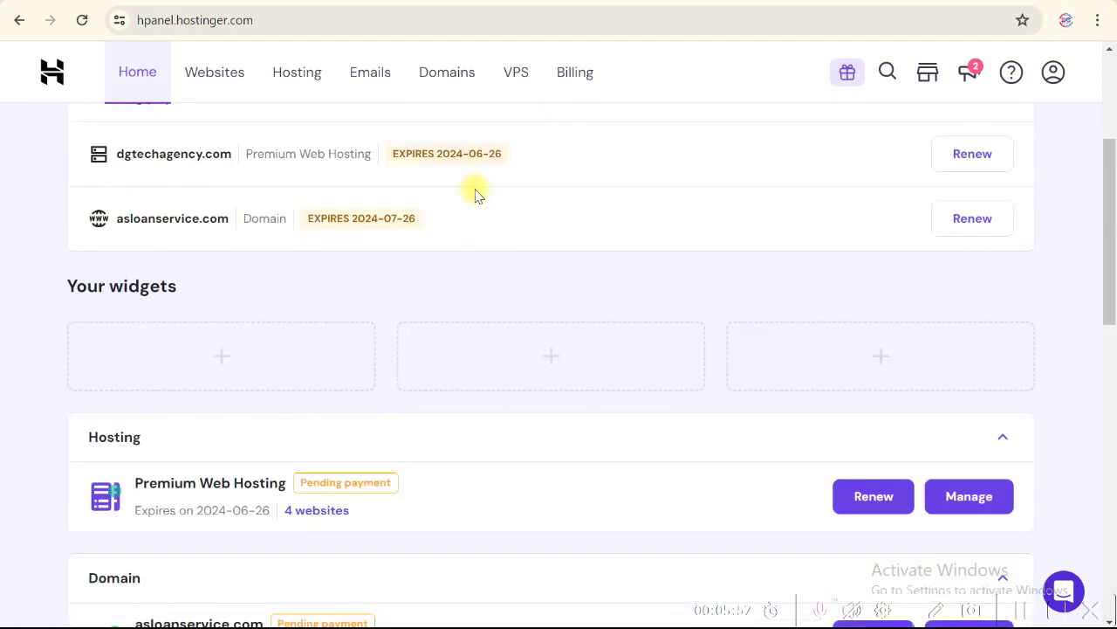
pyautogui.scroll(-5, 476, 194)
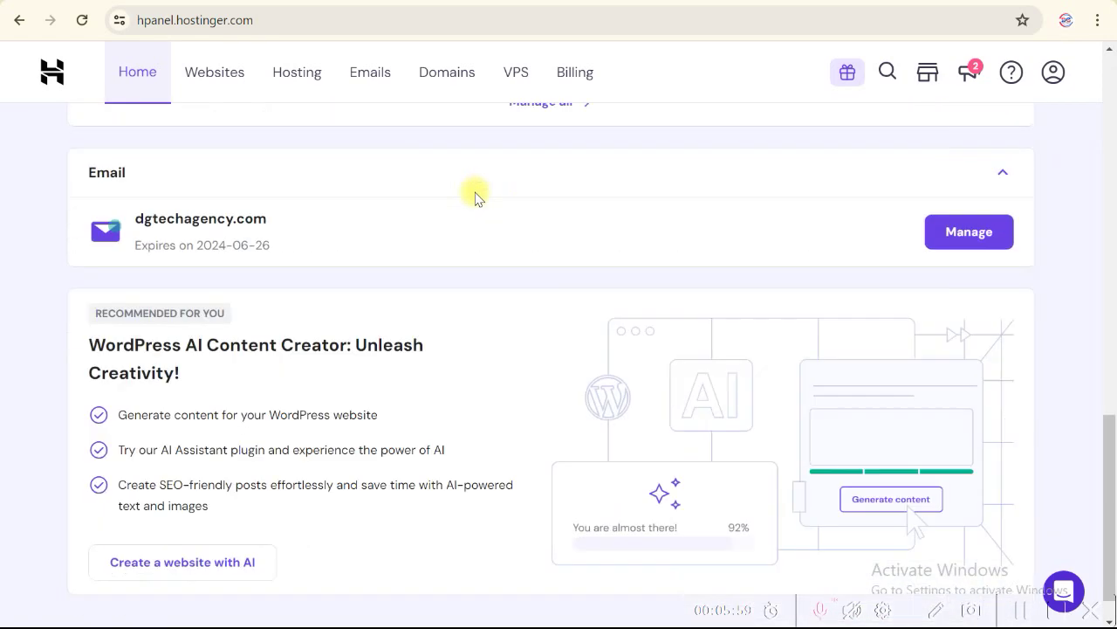
pyautogui.scroll(1, 475, 199)
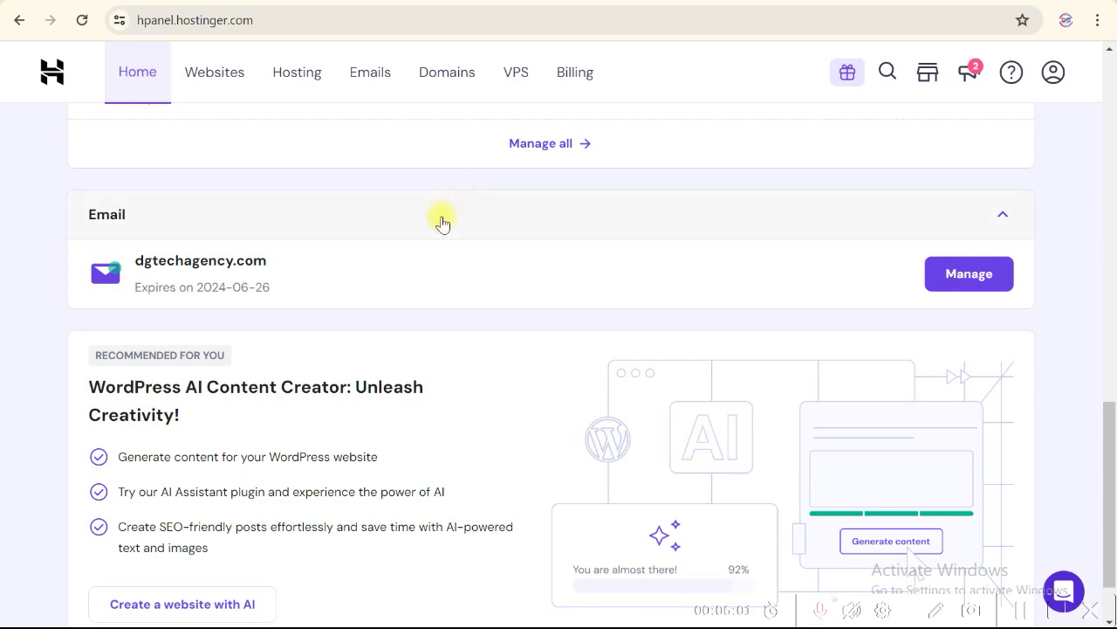
pyautogui.scroll(8, 439, 219)
pyautogui.scroll(3, 381, 112)
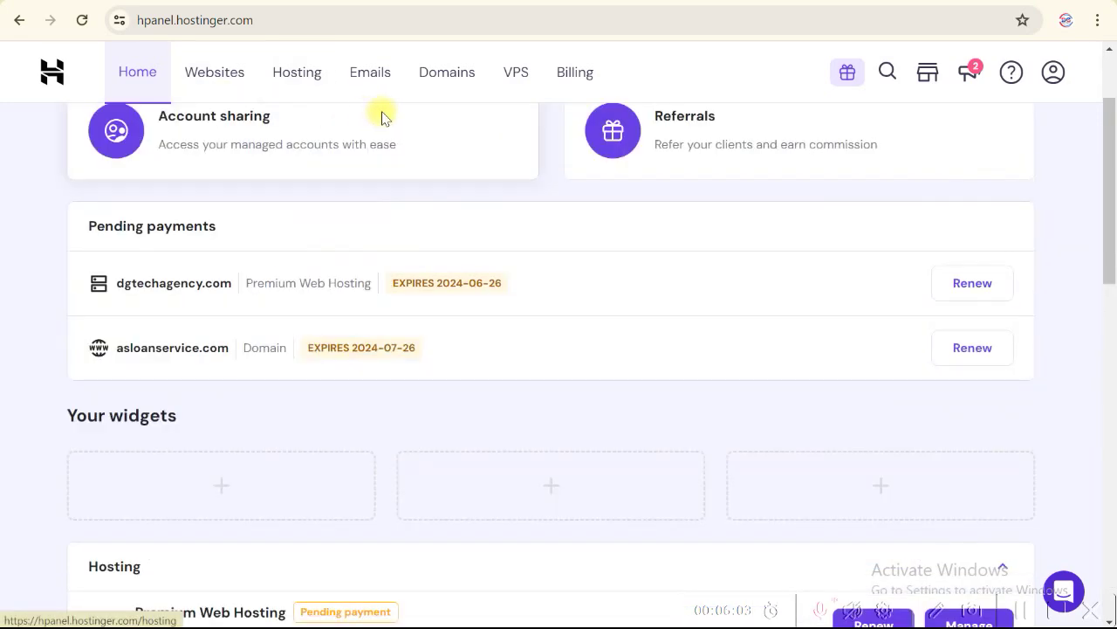
pyautogui.click(447, 78)
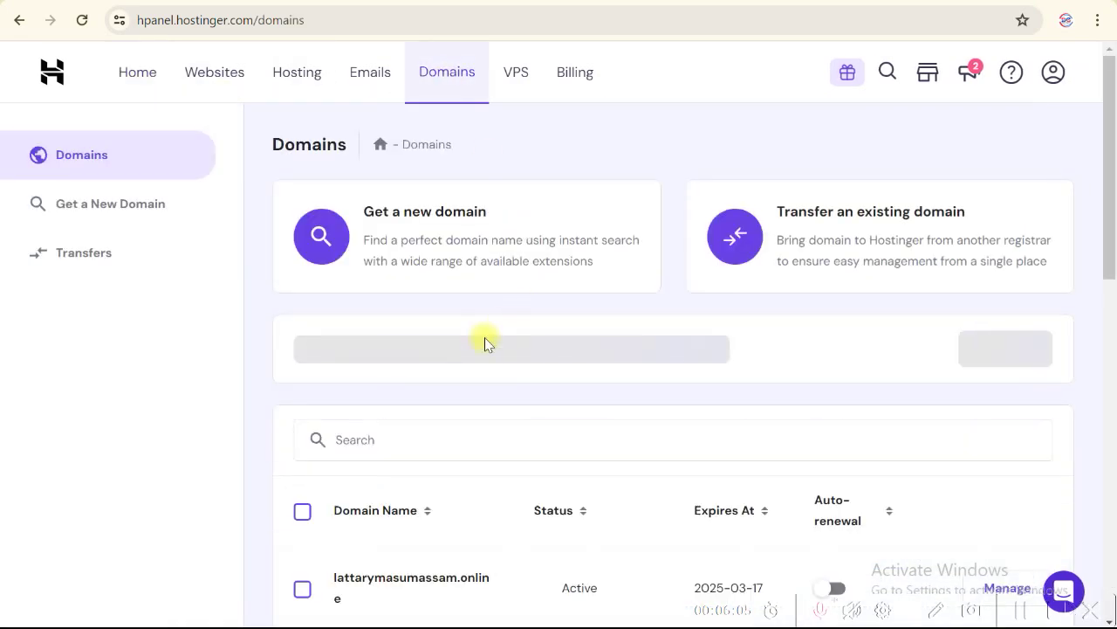
# Look through the owned and external domains lists and open the page for transferring an existing domain.
pyautogui.scroll(-3, 462, 375)
pyautogui.scroll(-7, 436, 417)
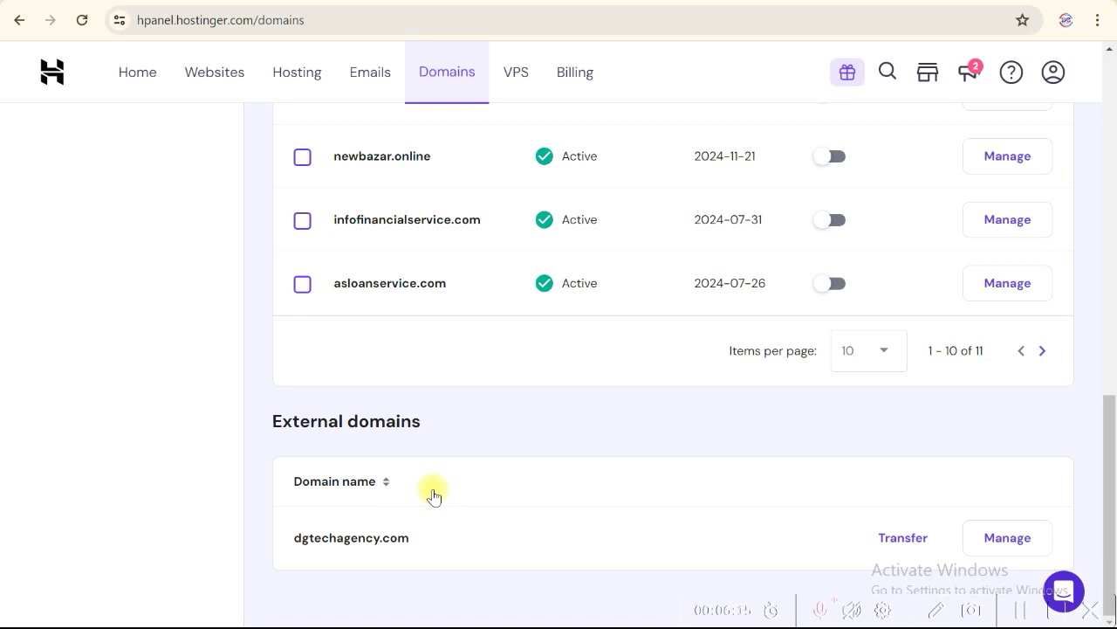
pyautogui.scroll(8, 433, 495)
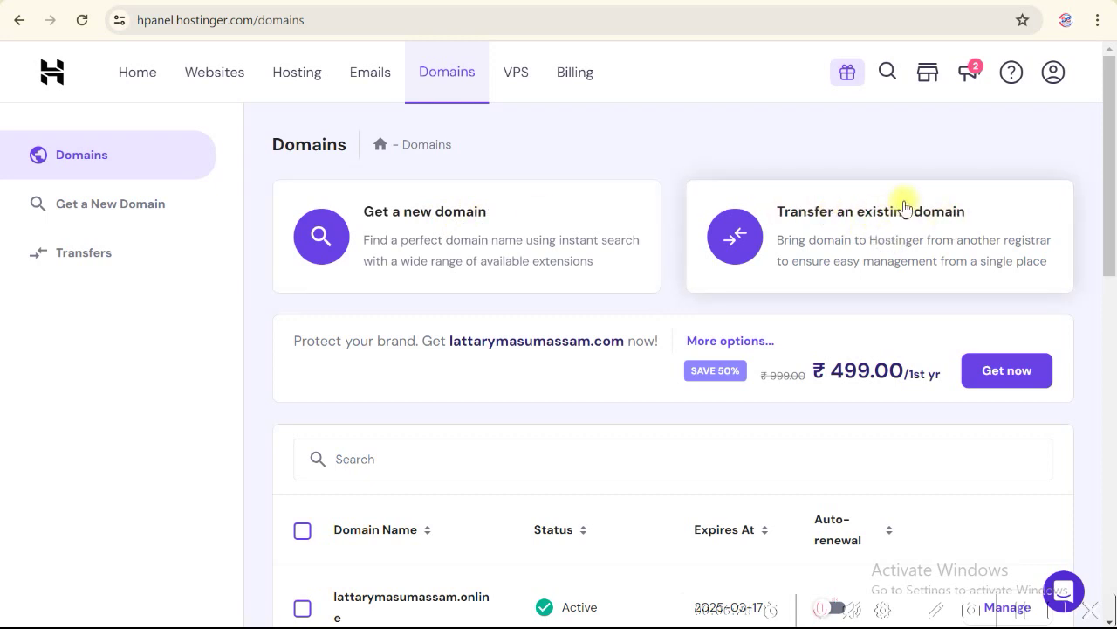
pyautogui.click(862, 221)
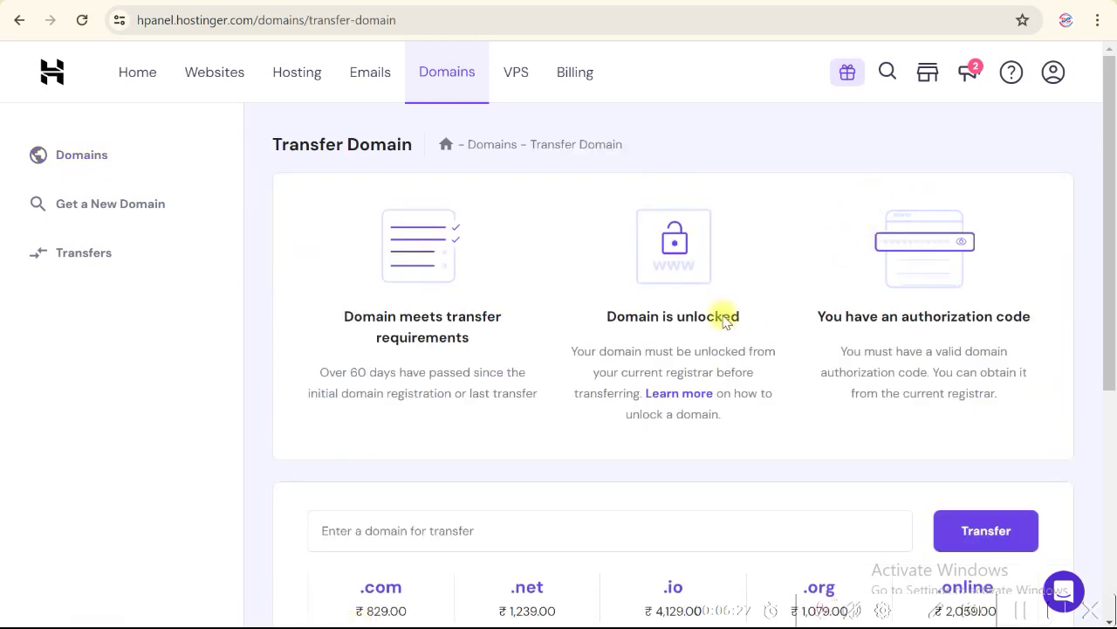
# Enter dgtechagency.com as the domain for transfer to Hostinger and submit it for the eligibility check.
pyautogui.scroll(-2, 755, 320)
pyautogui.click(433, 357)
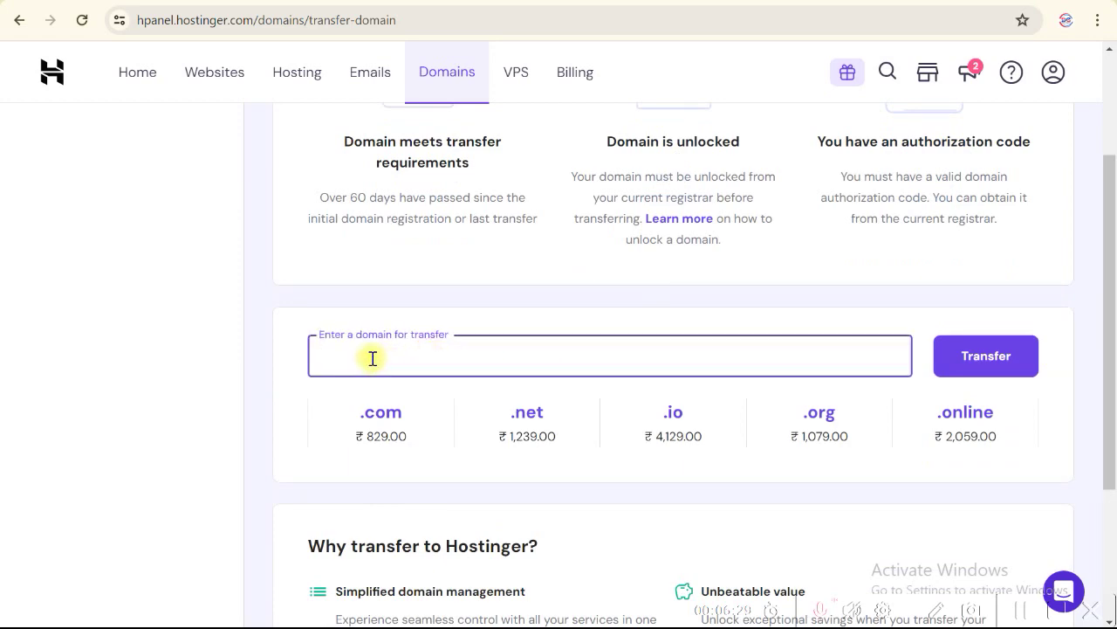
pyautogui.scroll(-3, 380, 358)
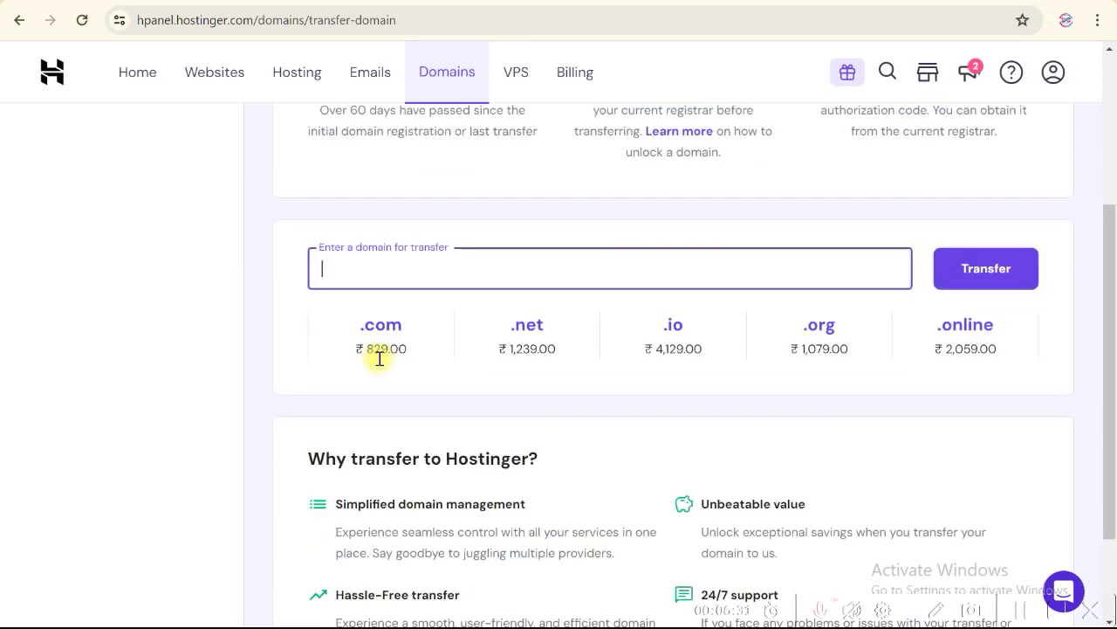
pyautogui.scroll(3, 379, 359)
pyautogui.click(391, 407)
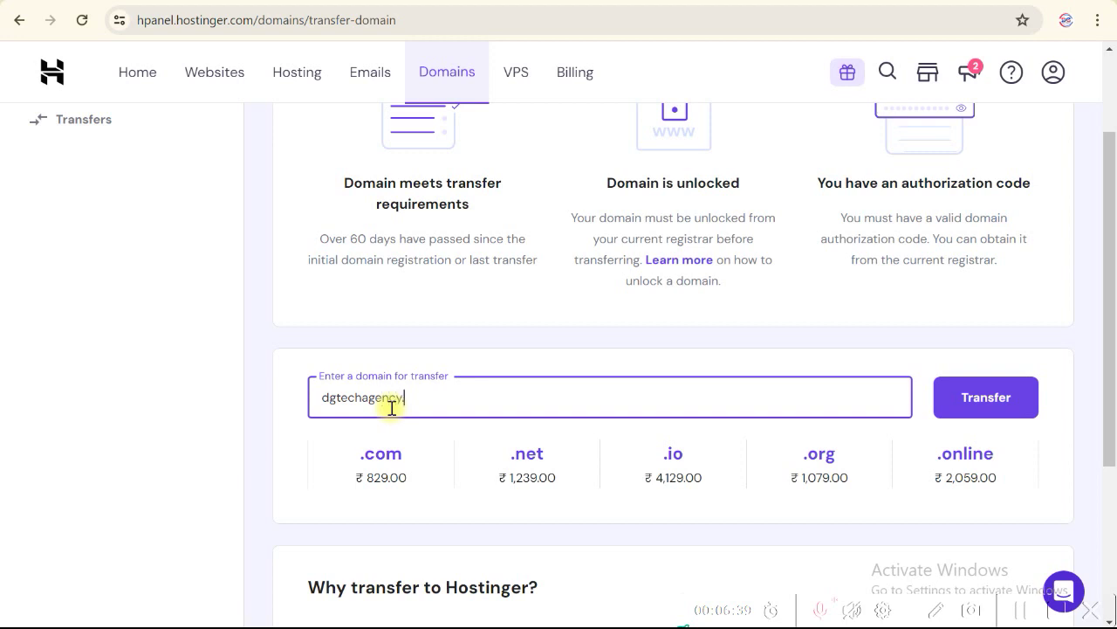
pyautogui.click(283, 446)
pyautogui.click(1000, 404)
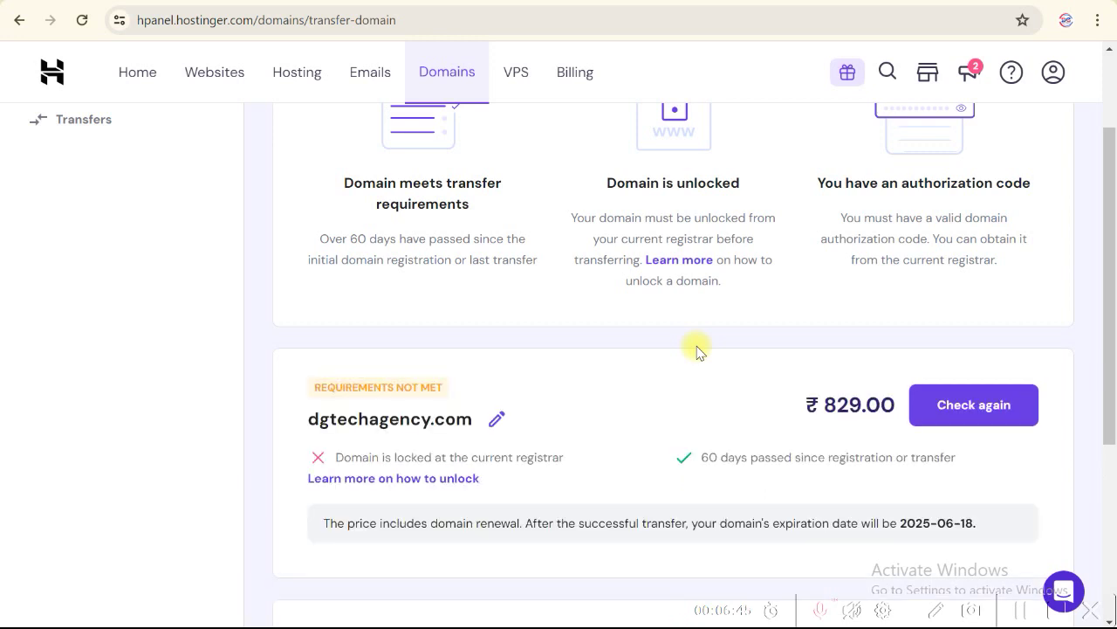
# Review the transfer requirements, price and new expiration date given for dgtechagency.com.
pyautogui.scroll(-1, 524, 437)
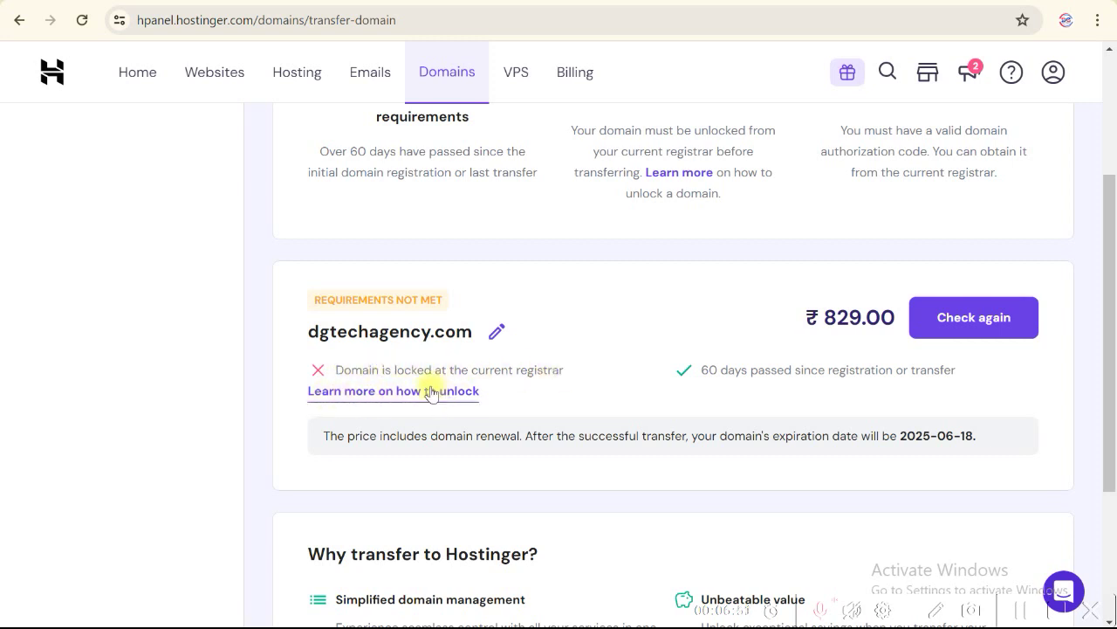
pyautogui.moveTo(825, 319); pyautogui.dragTo(889, 320)
pyautogui.click(834, 324)
pyautogui.click(840, 323)
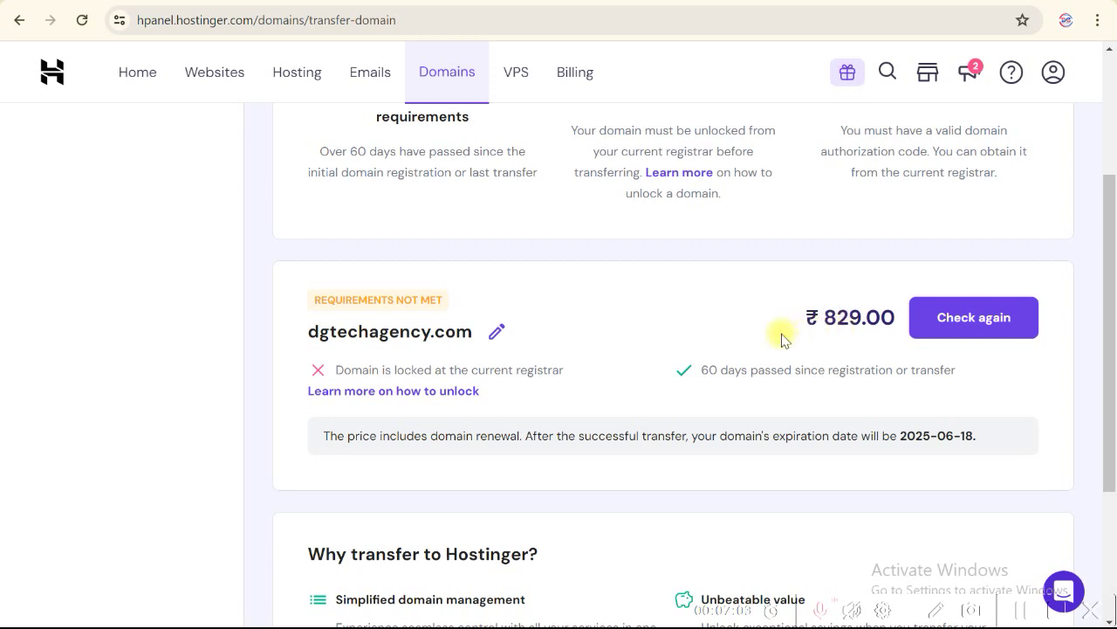
pyautogui.moveTo(811, 313); pyautogui.dragTo(888, 312)
pyautogui.click(858, 320)
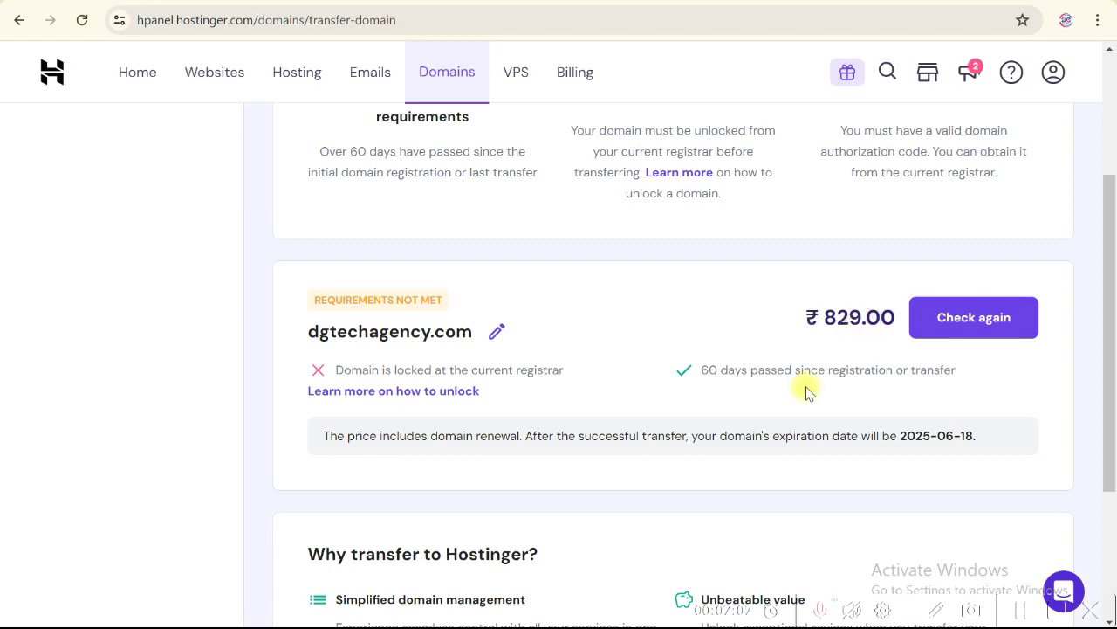
pyautogui.scroll(-3, 679, 381)
pyautogui.scroll(5, 654, 377)
pyautogui.scroll(-1, 803, 350)
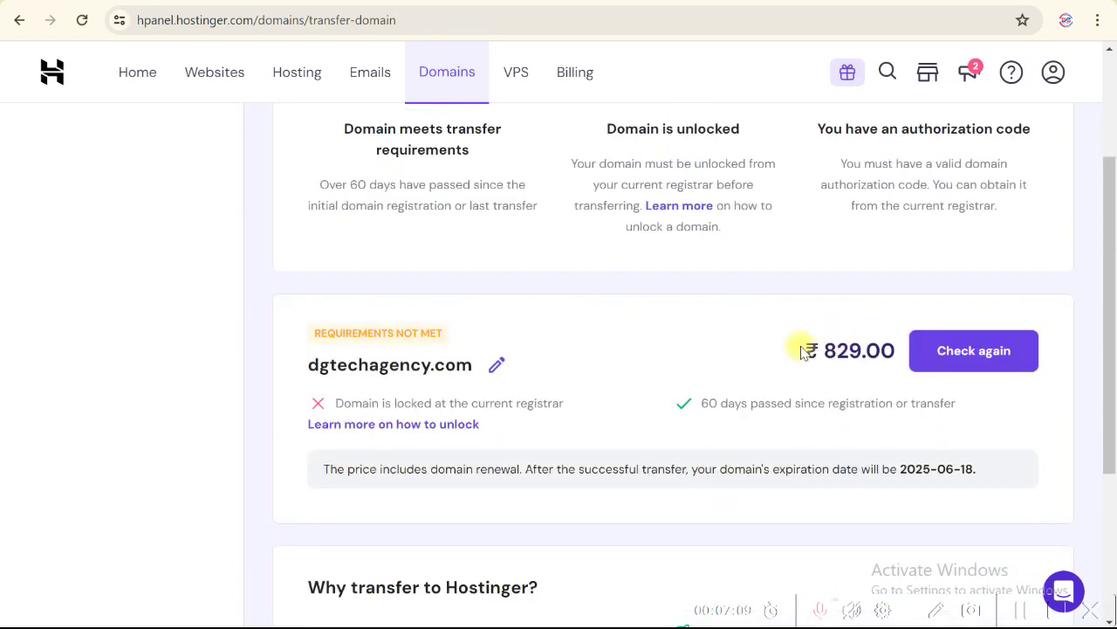
# Run the transfer eligibility check for dgtechagency.com again and review its updated status.
pyautogui.click(976, 358)
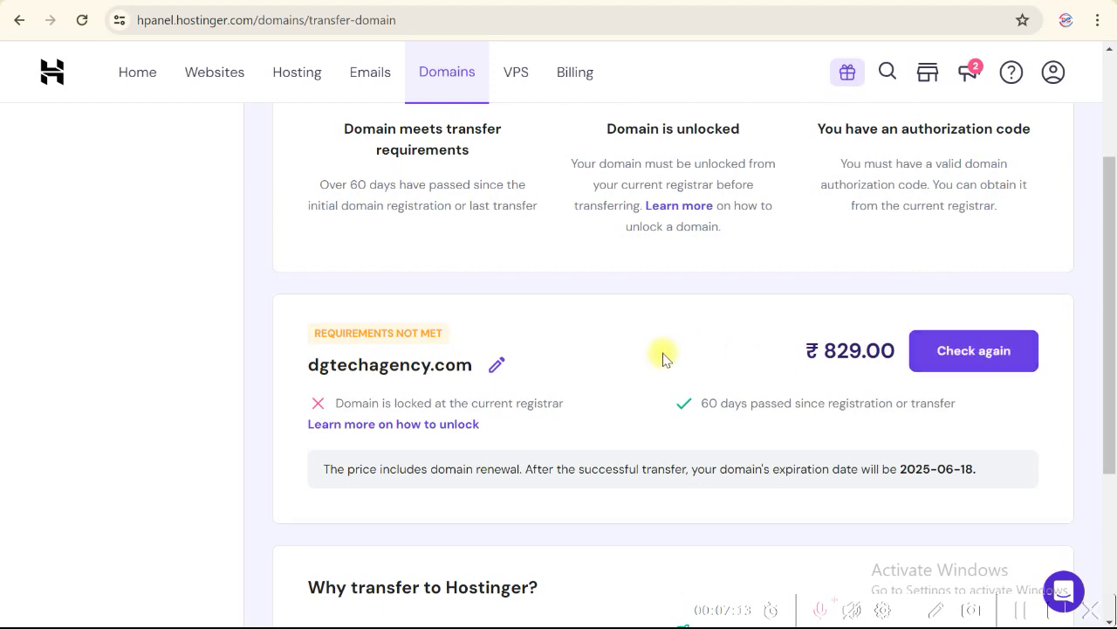
pyautogui.scroll(-3, 661, 357)
pyautogui.scroll(3, 661, 357)
pyautogui.scroll(-1, 661, 357)
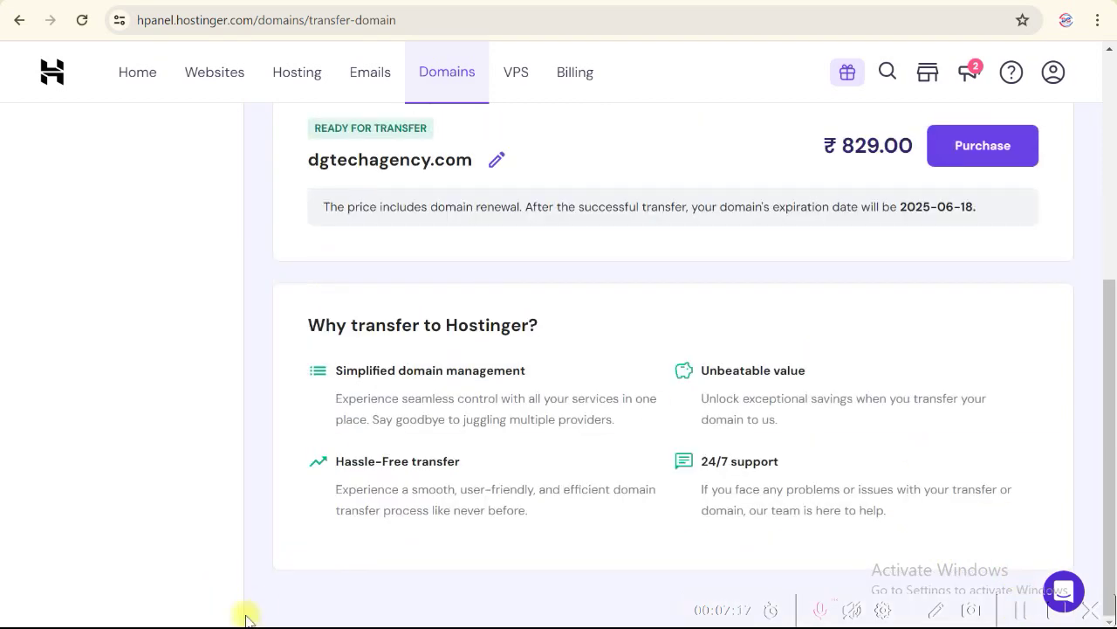
# Switch to the GoDaddy settings page of dgtechagency.com and locate Domain Lock in its Transfer section.
pyautogui.hotkey('alt', 'Tab')
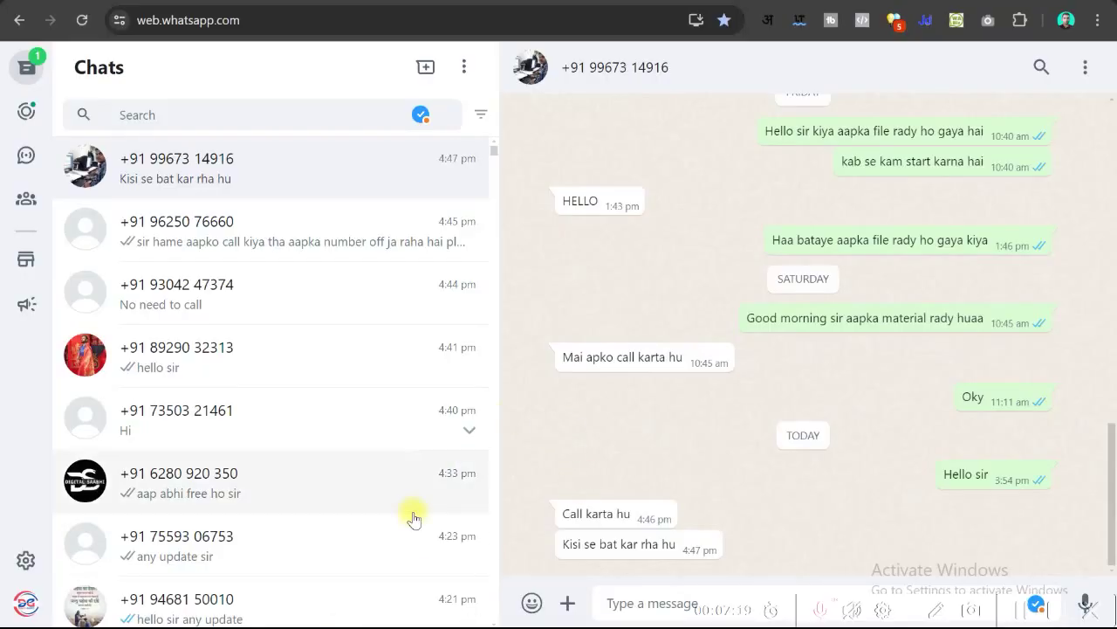
pyautogui.hotkey('alt', 'Tab')
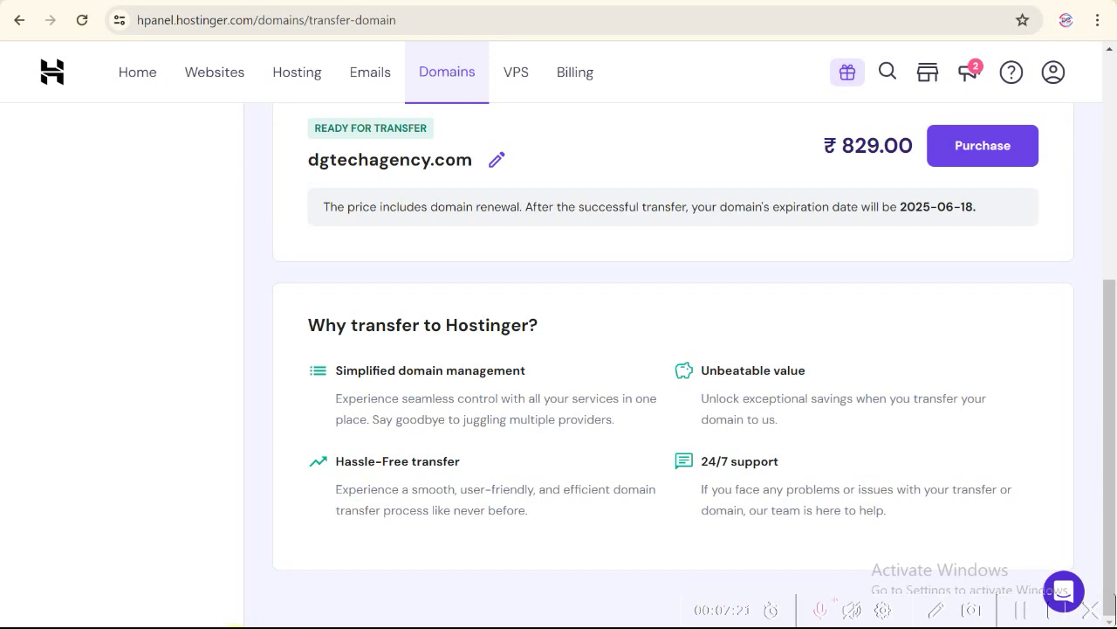
pyautogui.hotkey('alt', 'Tab')
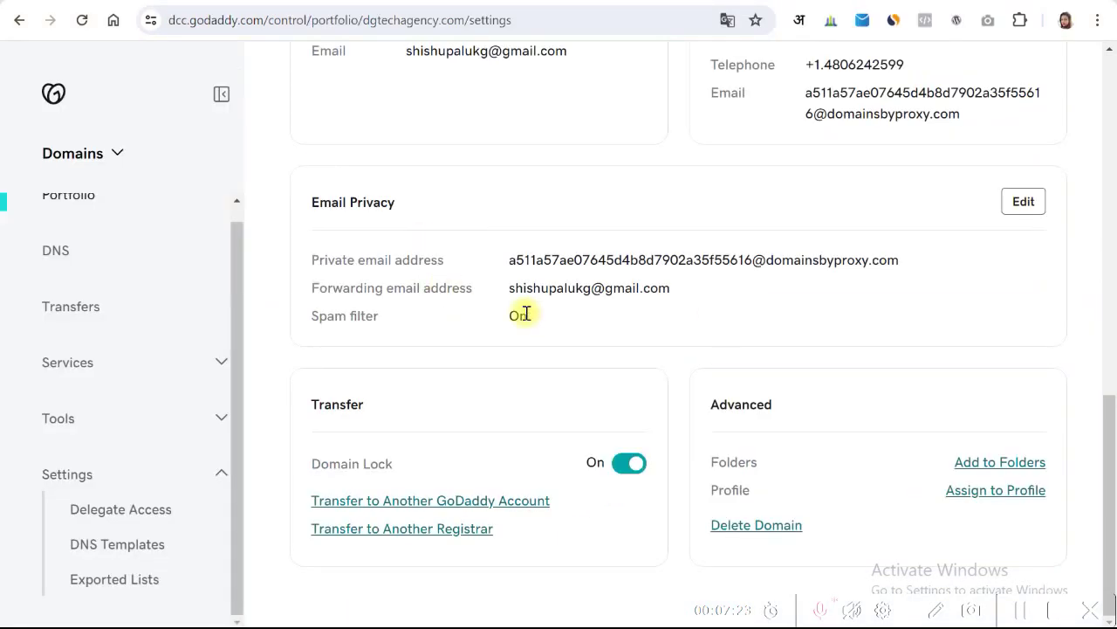
pyautogui.moveTo(309, 404); pyautogui.dragTo(433, 406)
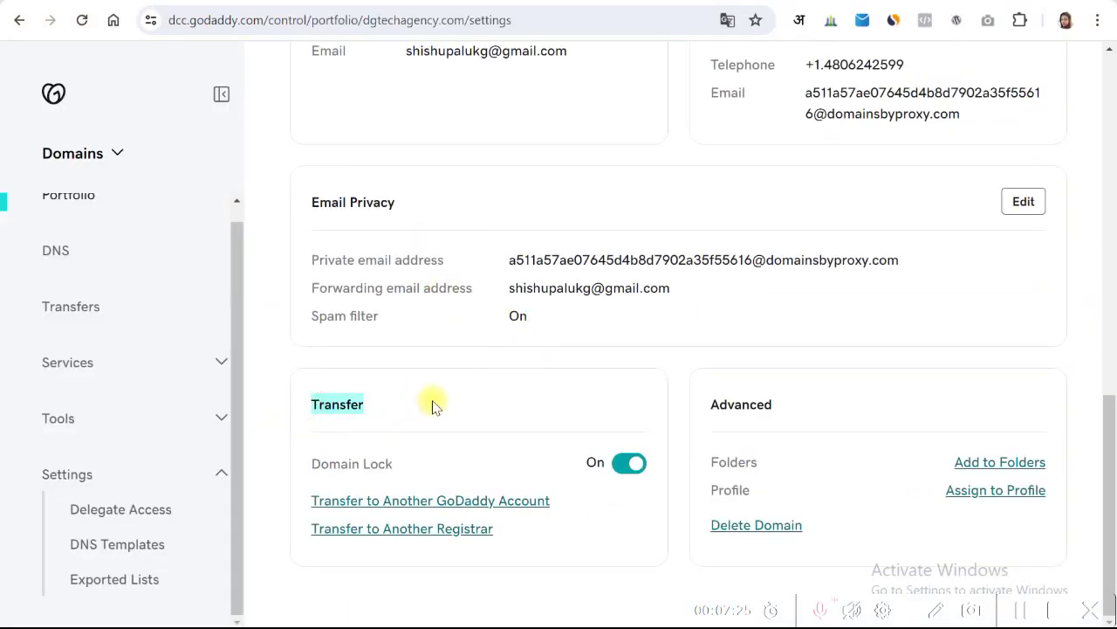
pyautogui.click(392, 486)
pyautogui.moveTo(321, 464); pyautogui.dragTo(426, 469)
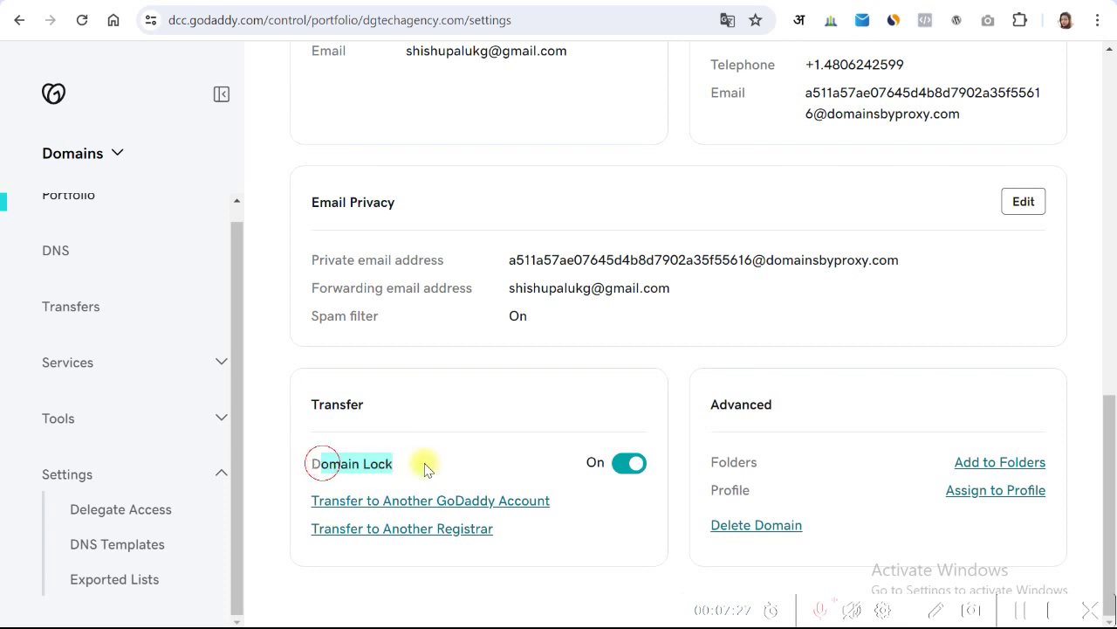
pyautogui.click(425, 464)
# Try to turn off Domain Lock for dgtechagency.com at GoDaddy and return to the Hostinger transfer page.
pyautogui.click(620, 464)
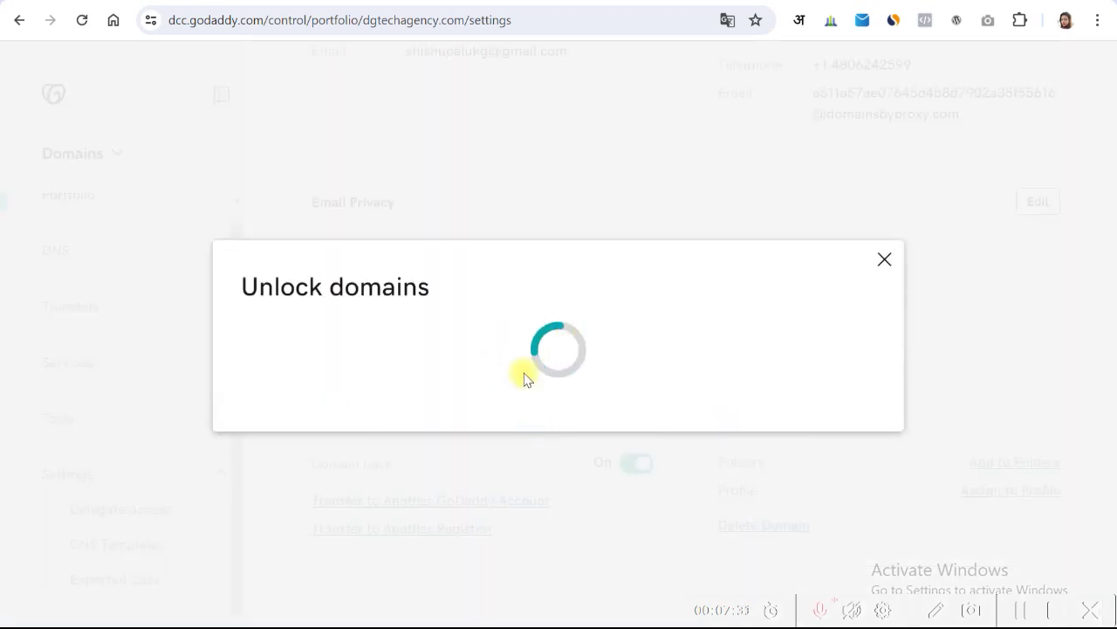
pyautogui.click(269, 415)
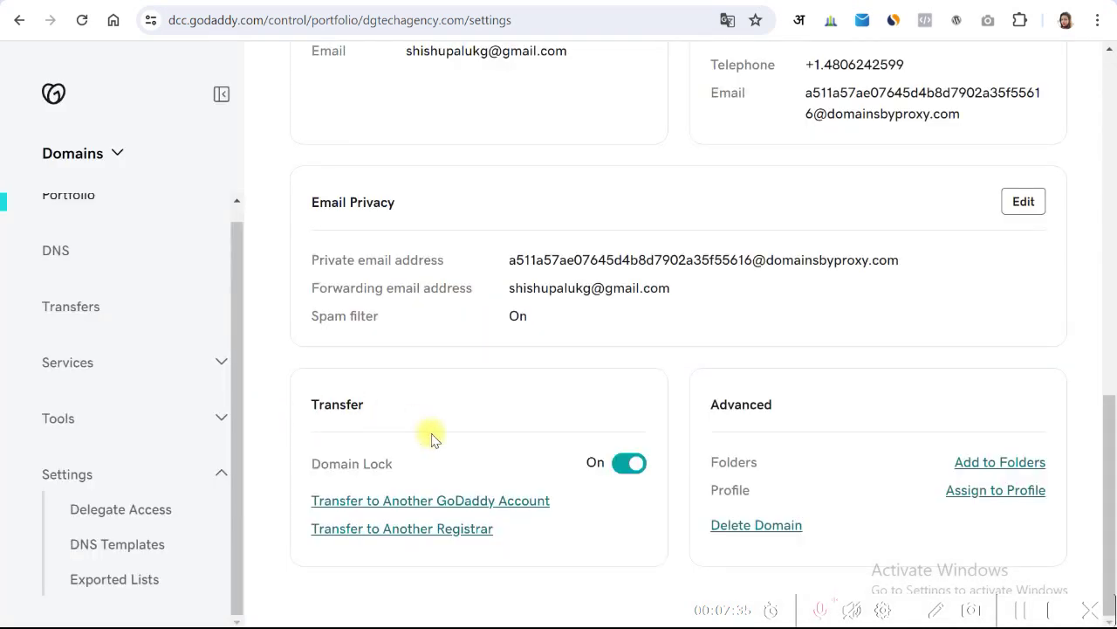
pyautogui.hotkey('alt', 'Tab')
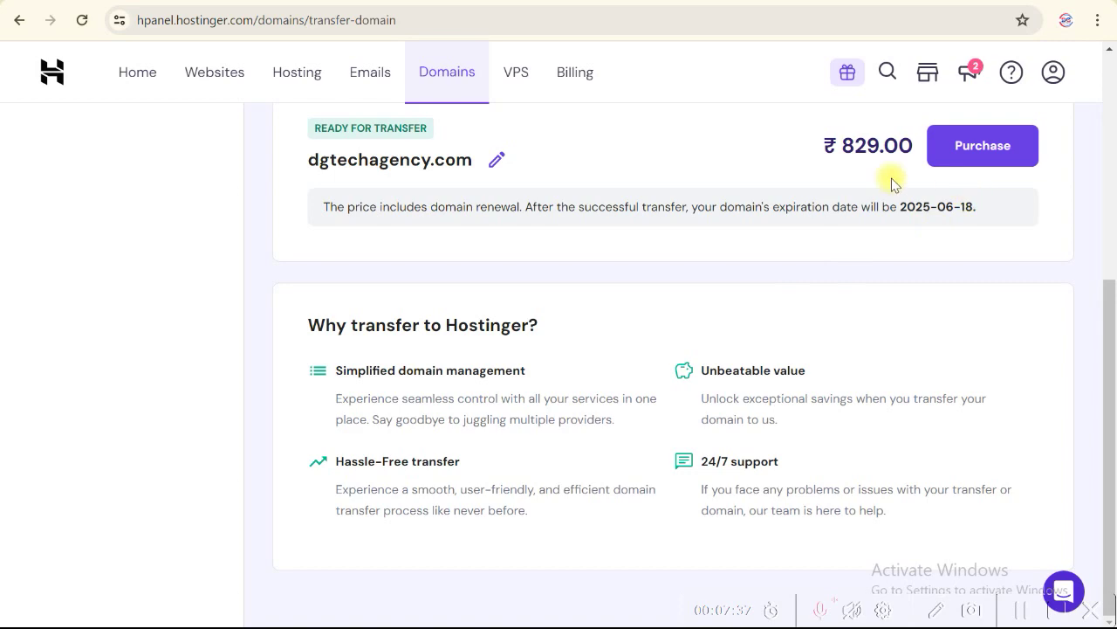
# Review the transfer offer for dgtechagency.com and open its purchase checkout.
pyautogui.scroll(2, 562, 334)
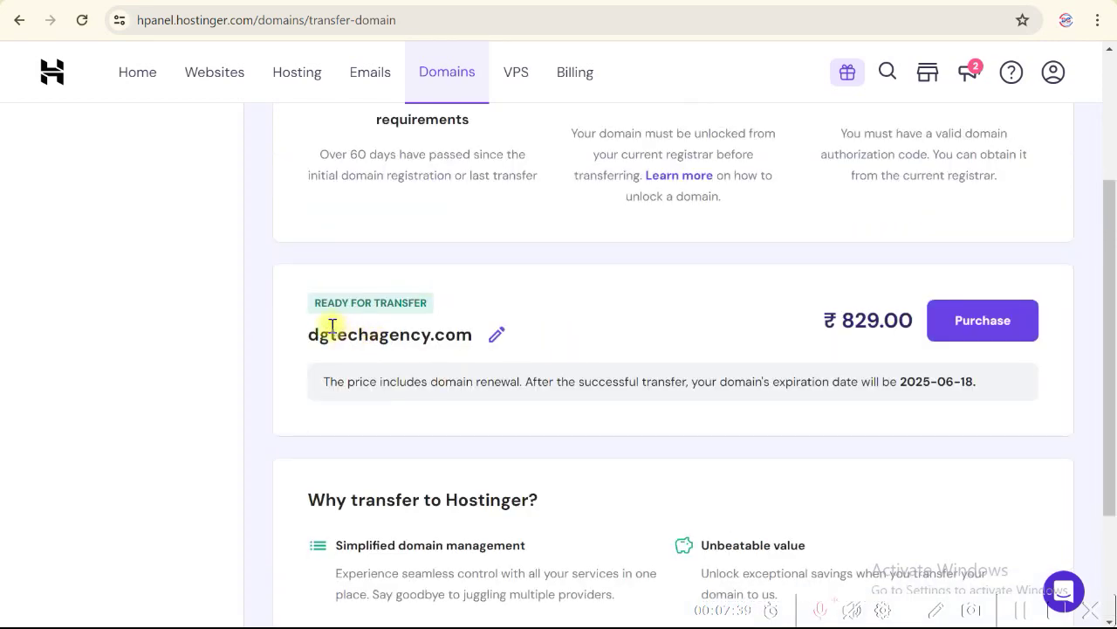
pyautogui.scroll(2, 766, 387)
pyautogui.scroll(-2, 777, 357)
pyautogui.scroll(2, 678, 370)
pyautogui.scroll(-1, 679, 371)
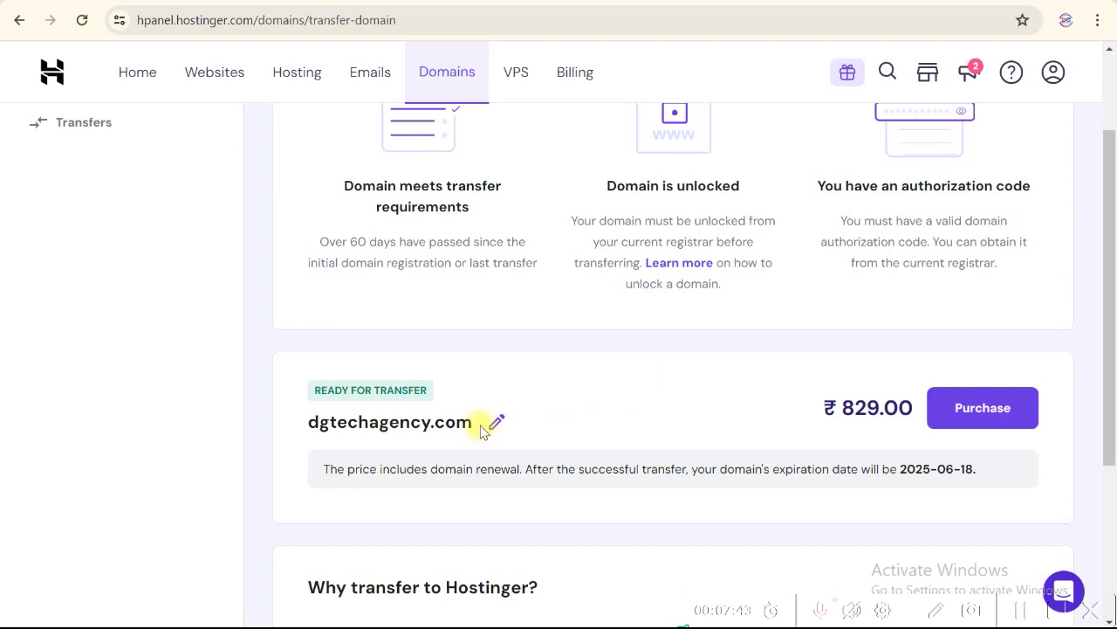
pyautogui.click(988, 405)
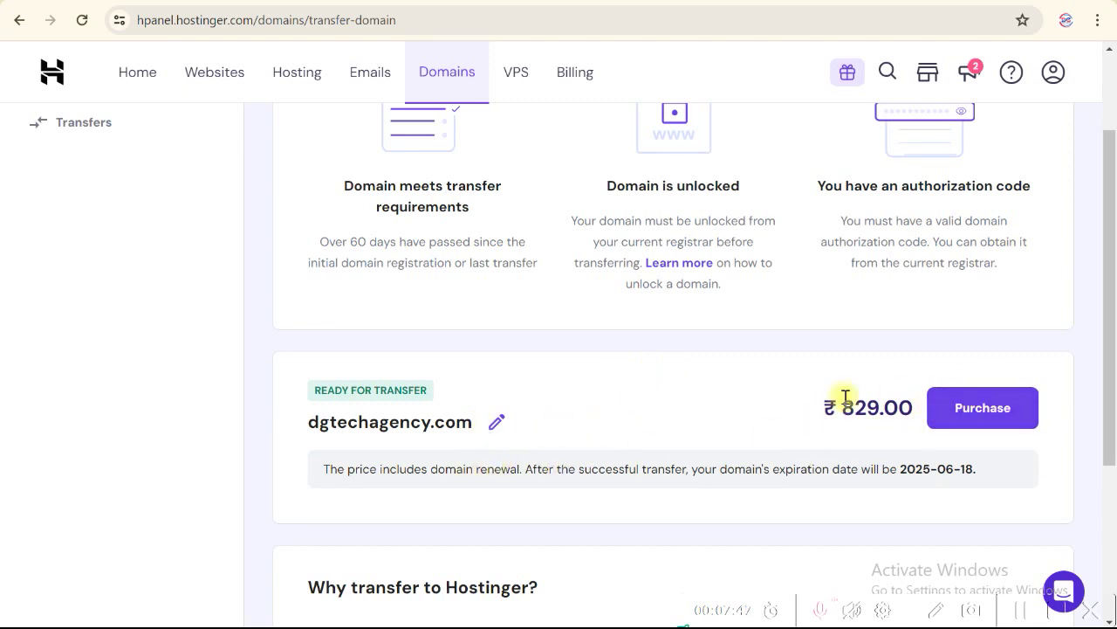
pyautogui.scroll(-1, 910, 375)
pyautogui.click(981, 327)
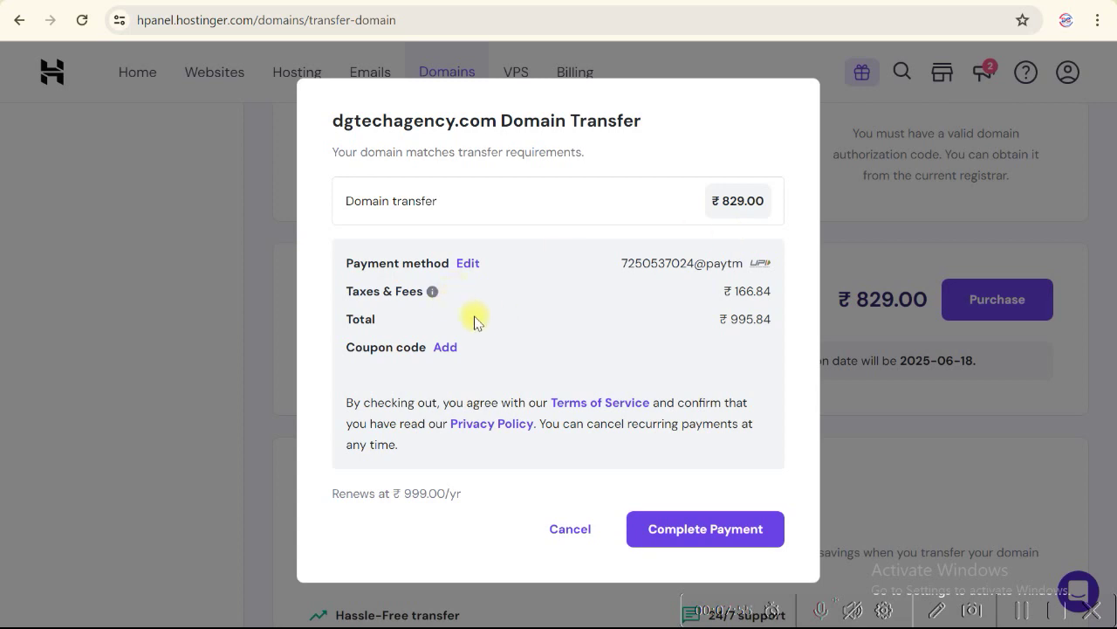
# Check the domain transfer price and the total including taxes, and proceed to complete the payment.
pyautogui.doubleClick(724, 201)
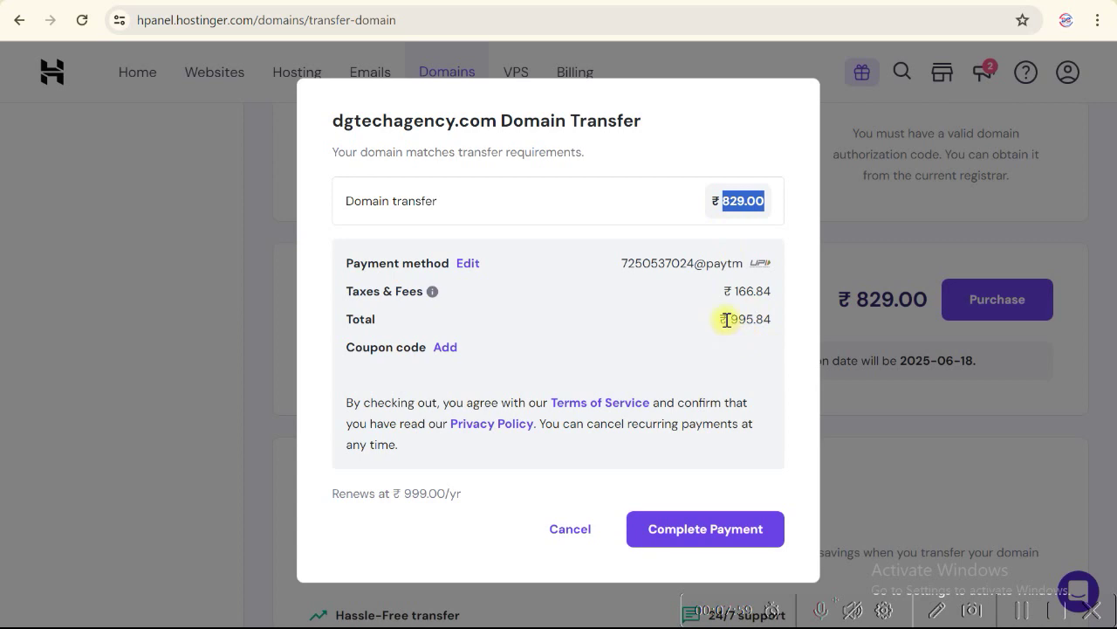
pyautogui.moveTo(739, 289); pyautogui.dragTo(763, 319)
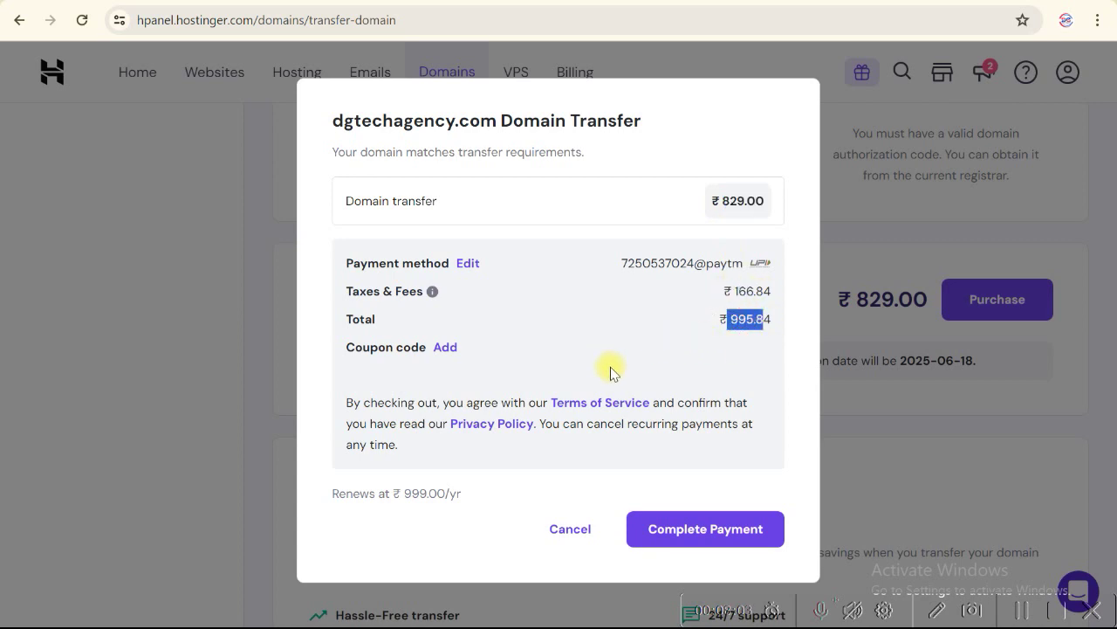
pyautogui.click(693, 531)
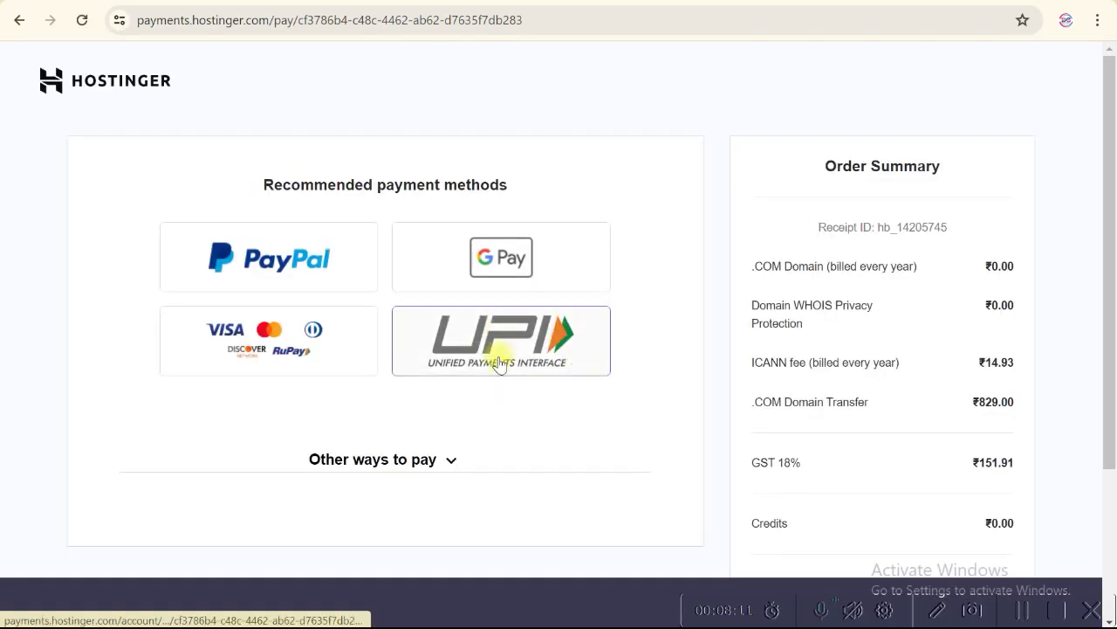
# Pay for the domain transfer via UPI, entering the payer's own UPI ID and accepting the AutoPay payment.
pyautogui.click(510, 352)
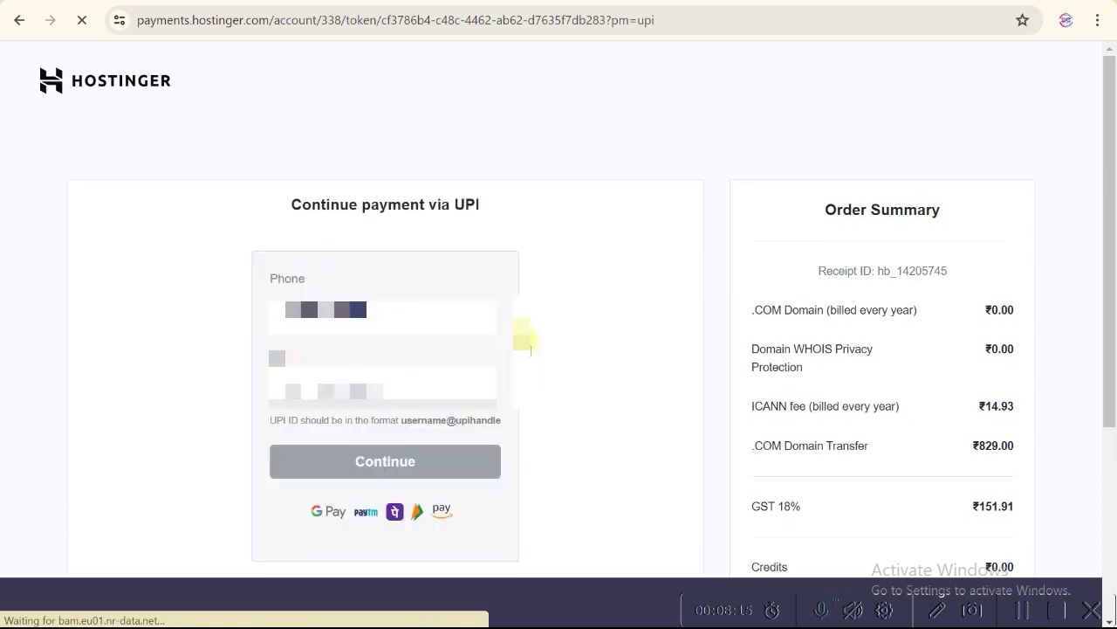
pyautogui.click(416, 390)
pyautogui.hotkey('ctrl', 'a')
pyautogui.press('BackSpace')
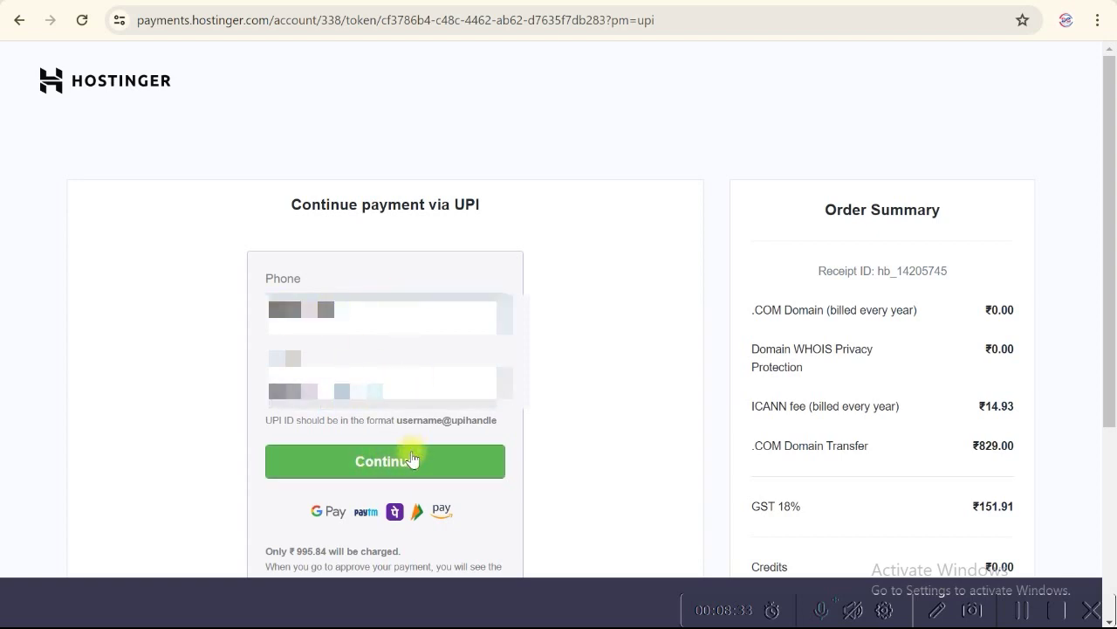
pyautogui.click(396, 464)
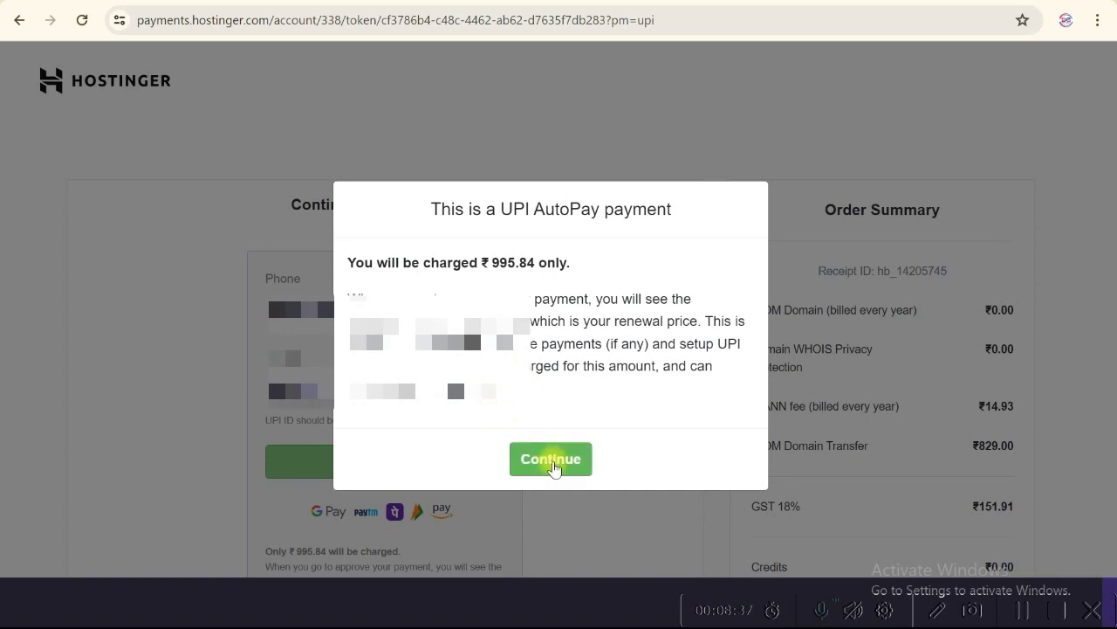
pyautogui.click(552, 467)
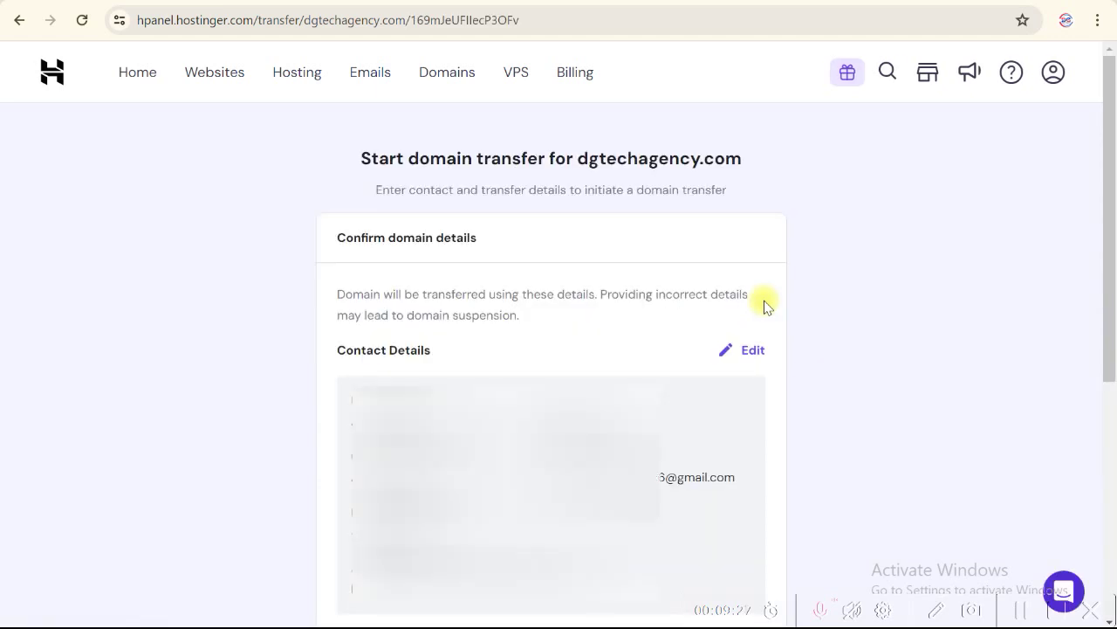
# Review and confirm the contact details for dgtechagency.com and go on to its domain transfer details.
pyautogui.scroll(-1, 765, 305)
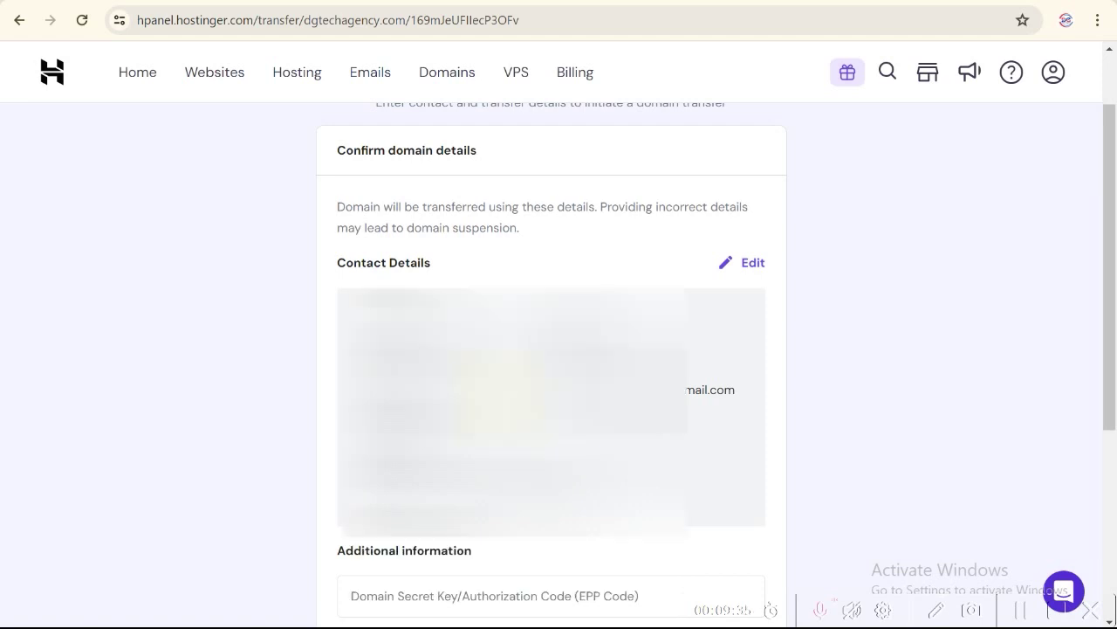
pyautogui.scroll(-1, 558, 350)
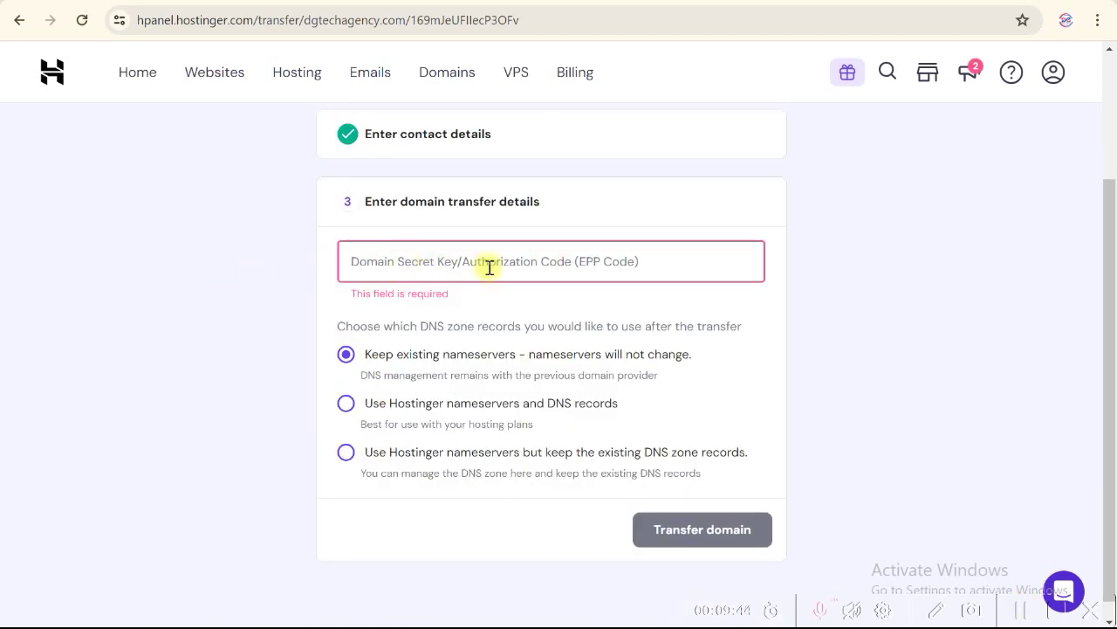
pyautogui.click(446, 259)
pyautogui.click(852, 290)
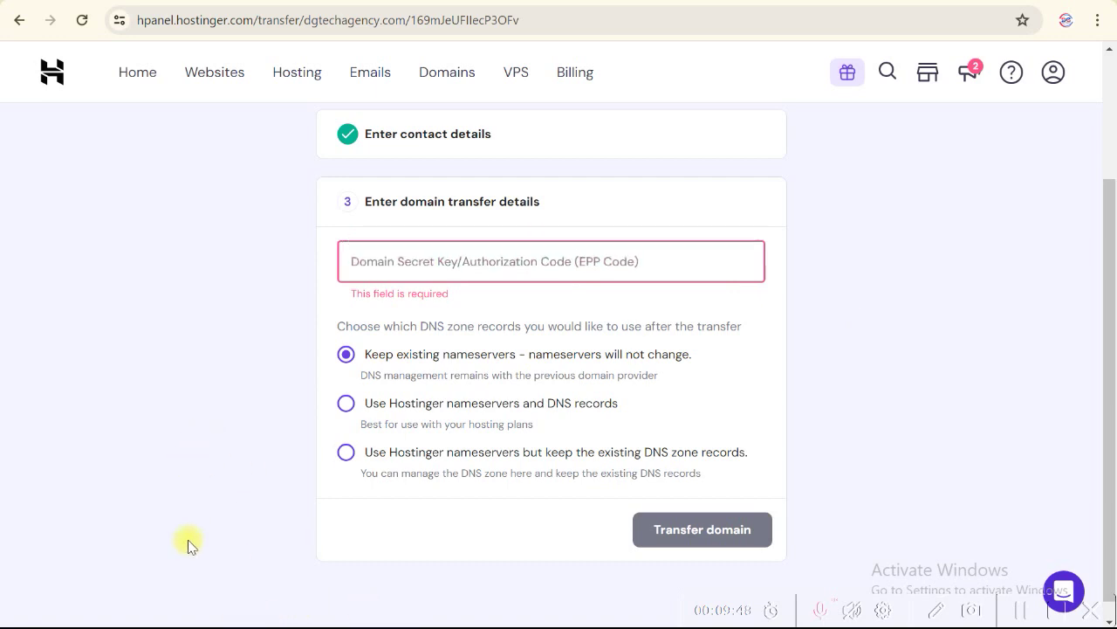
# Switch to GoDaddy's transfer-out page for dgtechagency.com, reveal the authorization code and copy it.
pyautogui.hotkey('alt', 'Tab')
pyautogui.click(401, 529)
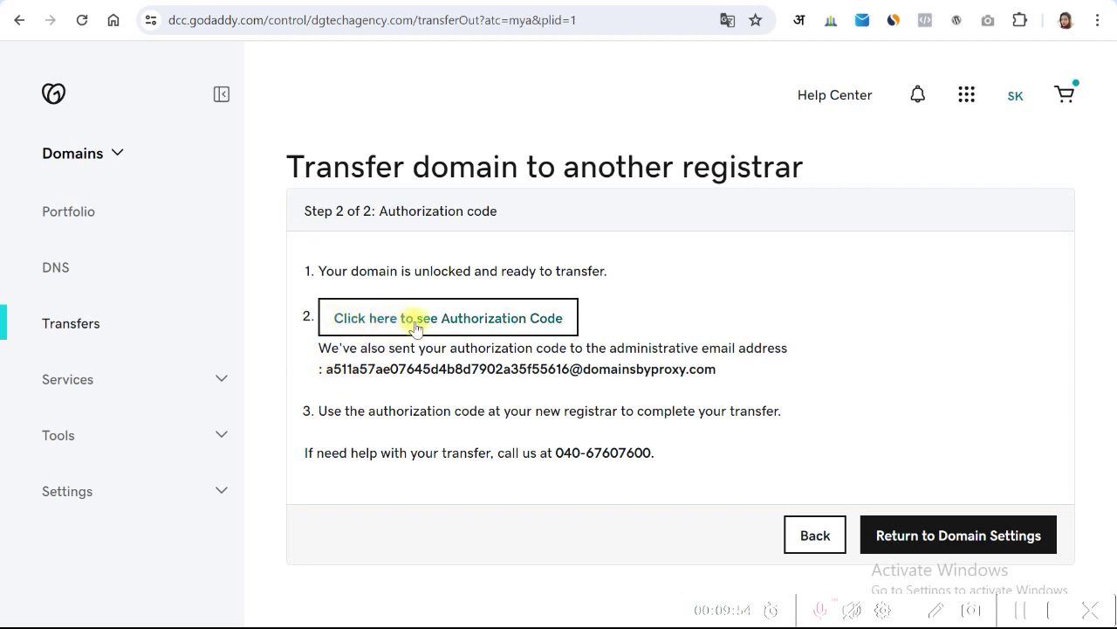
pyautogui.click(494, 326)
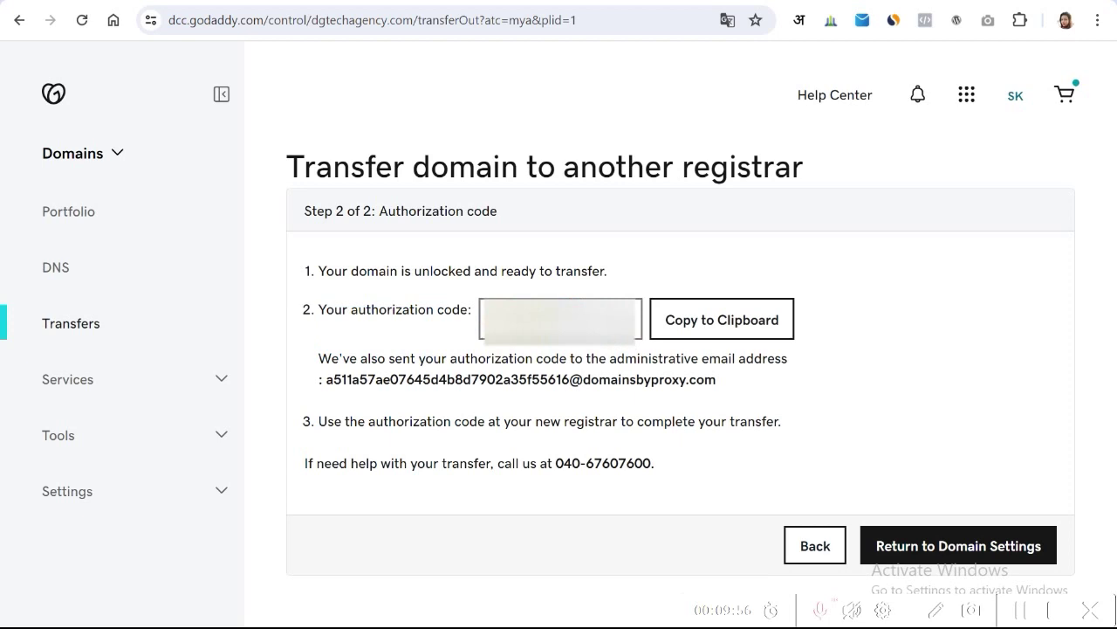
pyautogui.click(705, 320)
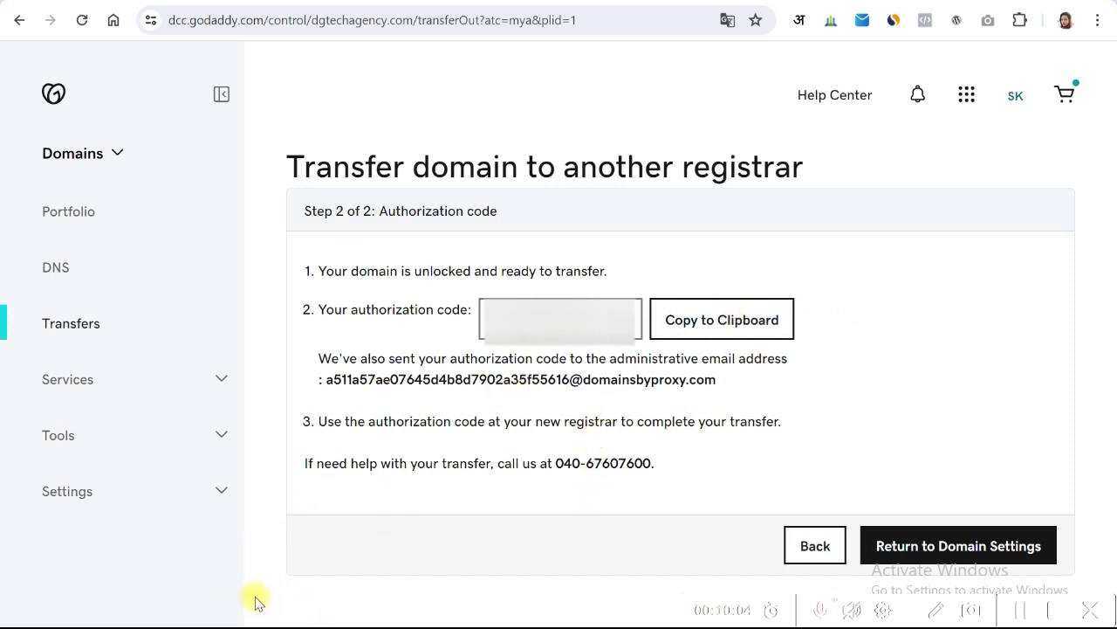
# Return to Hostinger, paste the domain authorization code (EPP code), keep the existing nameservers and submit the transfer.
pyautogui.hotkey('alt', 'Tab')
pyautogui.hotkey('ctrl', 'v')
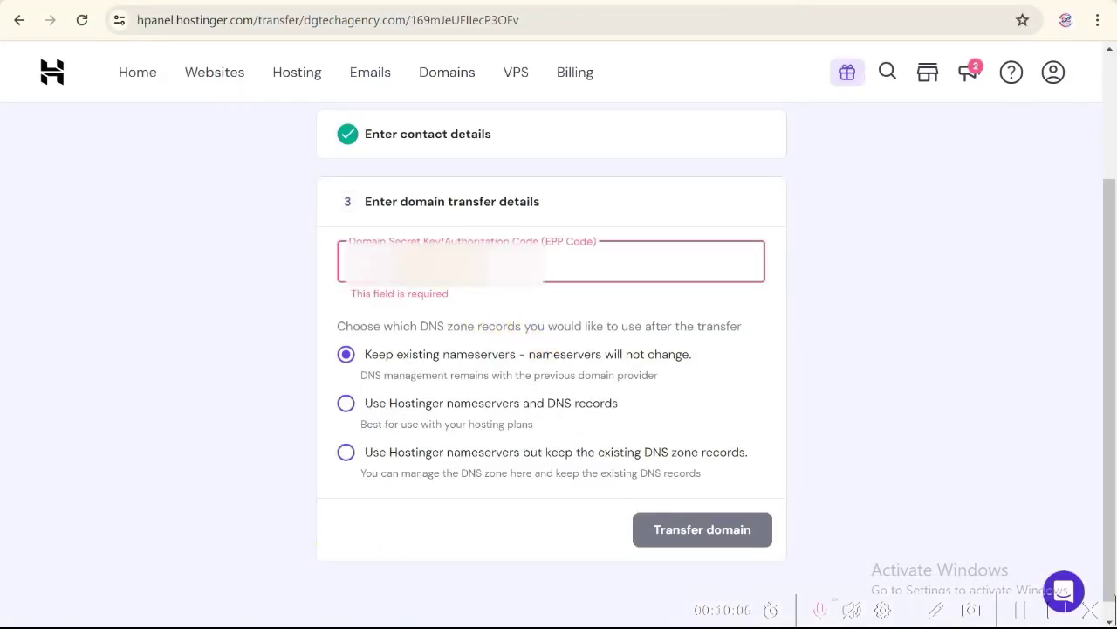
pyautogui.click(873, 366)
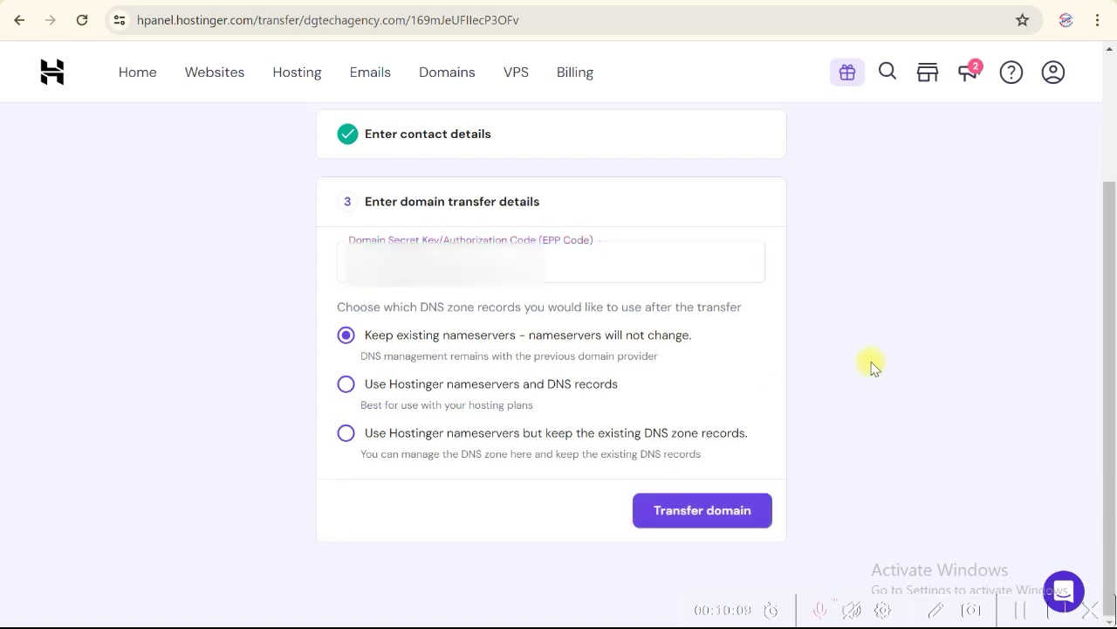
pyautogui.click(692, 517)
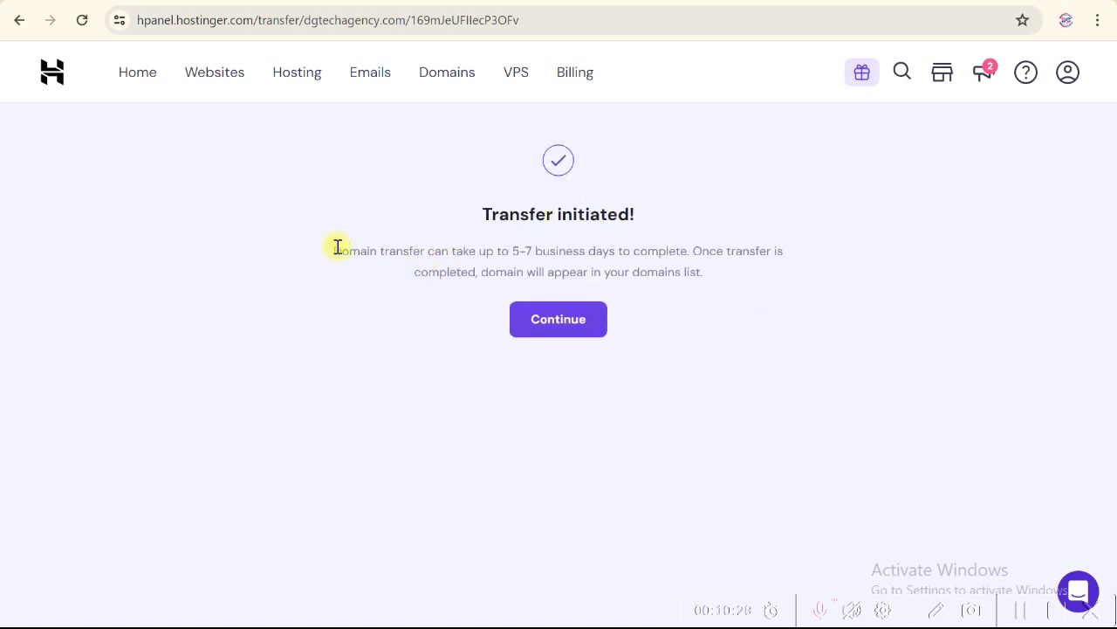
# Read the expected transfer duration, continue to the transfer information of dgtechagency.com and check its status.
pyautogui.moveTo(335, 254); pyautogui.dragTo(721, 275)
pyautogui.click(661, 307)
pyautogui.click(541, 321)
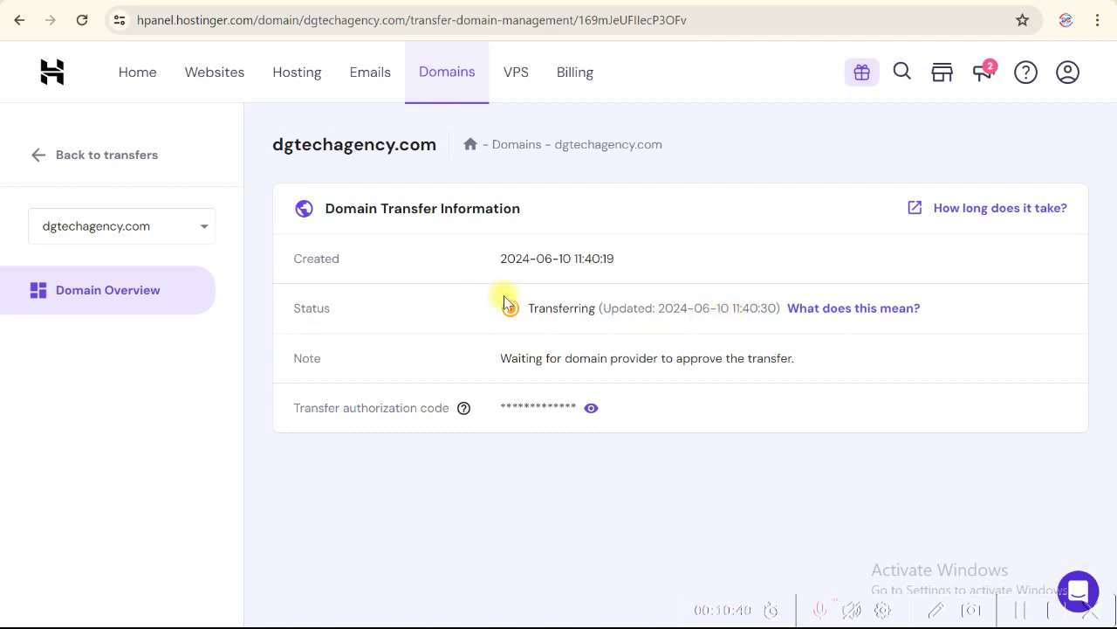
pyautogui.moveTo(529, 307); pyautogui.dragTo(704, 308)
pyautogui.click(551, 494)
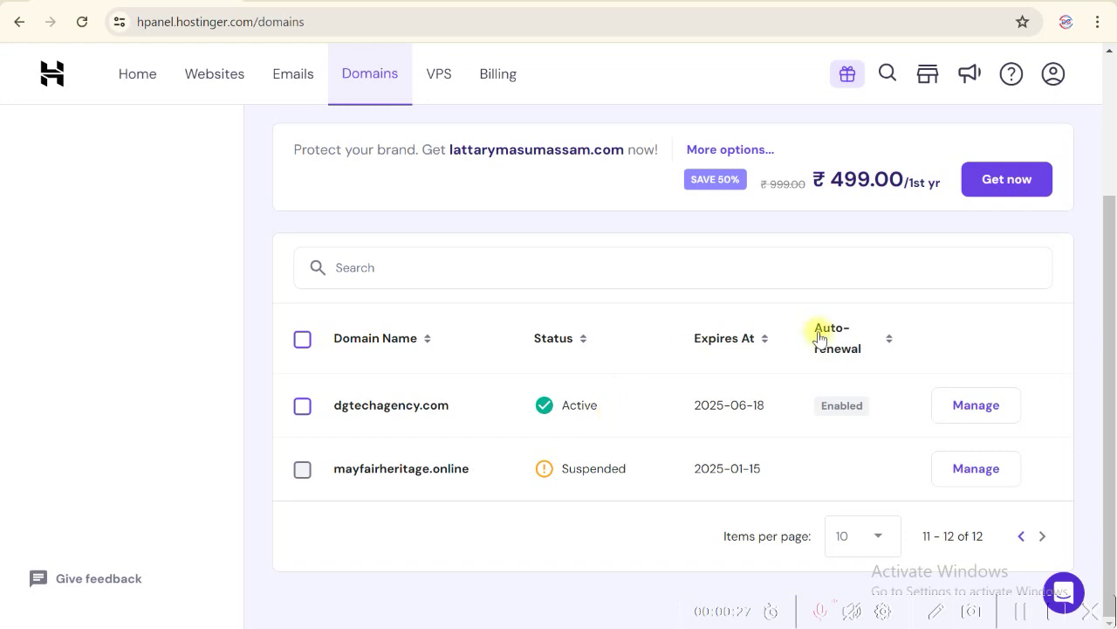
# Open the domain overview of dgtechagency.com from the Hostinger domains list and check its status and expiration date.
pyautogui.click(980, 407)
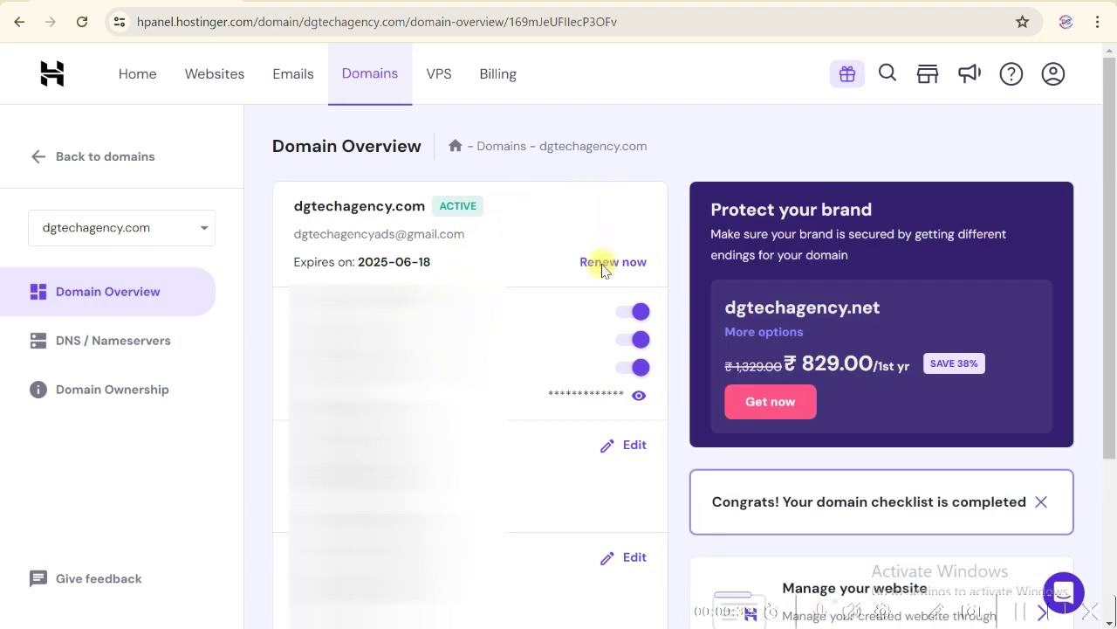
pyautogui.moveTo(292, 207); pyautogui.dragTo(445, 206)
pyautogui.click(521, 209)
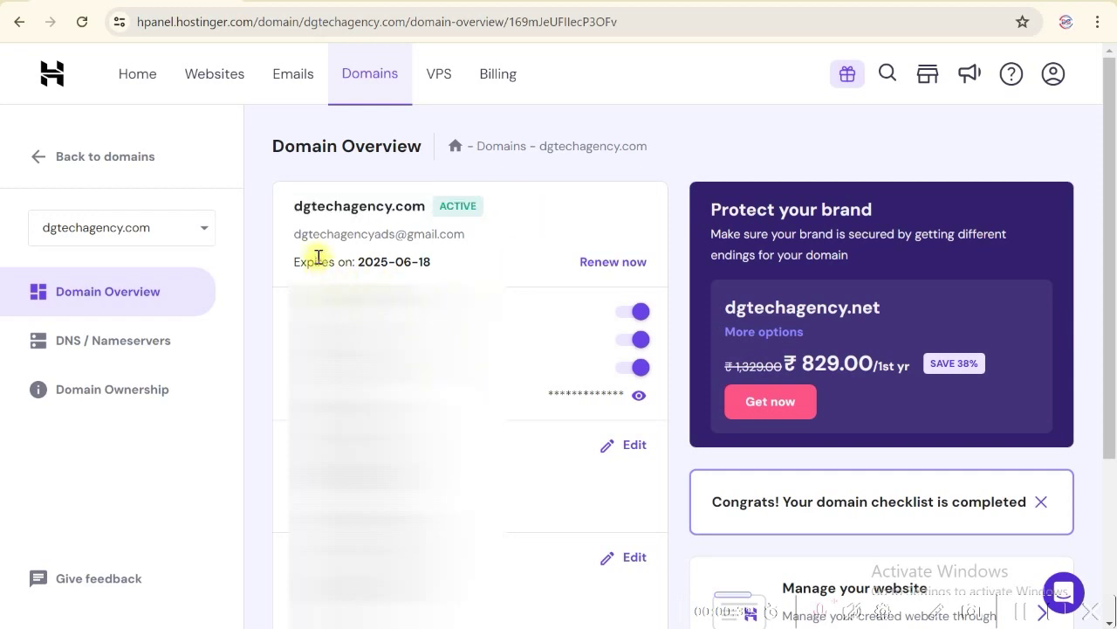
pyautogui.moveTo(358, 260); pyautogui.dragTo(452, 267)
pyautogui.click(450, 264)
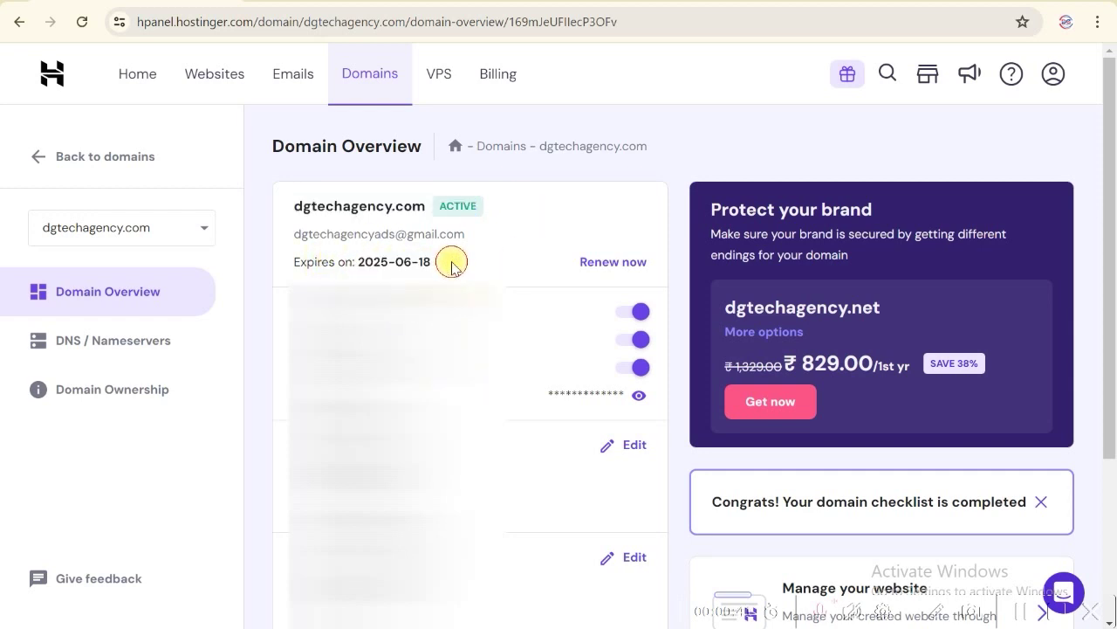
pyautogui.scroll(-3, 448, 262)
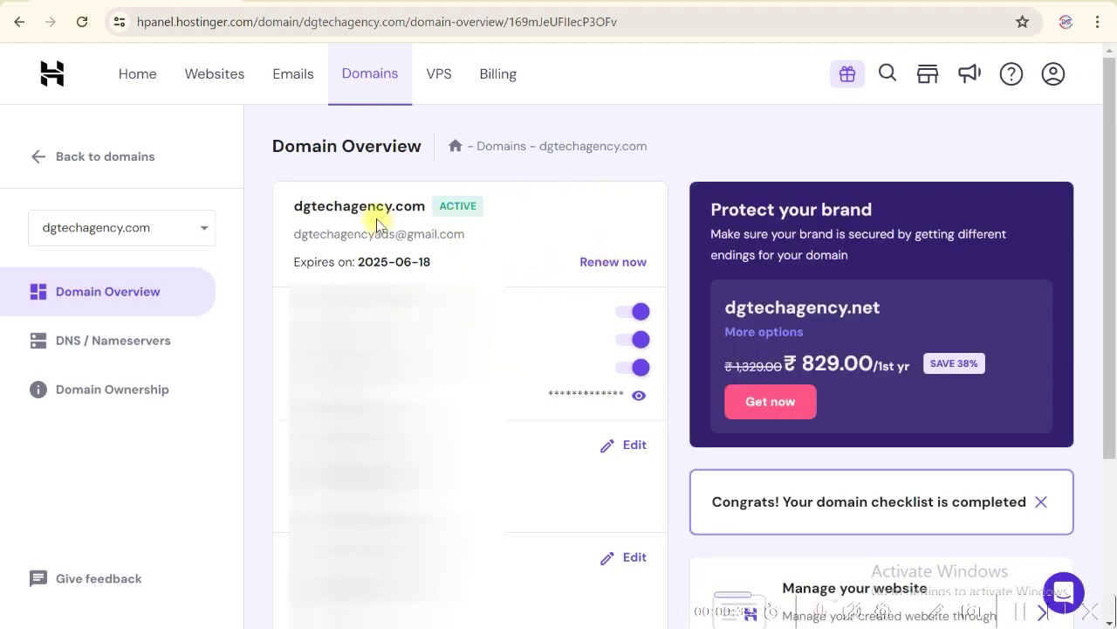
pyautogui.moveTo(294, 214); pyautogui.dragTo(445, 207)
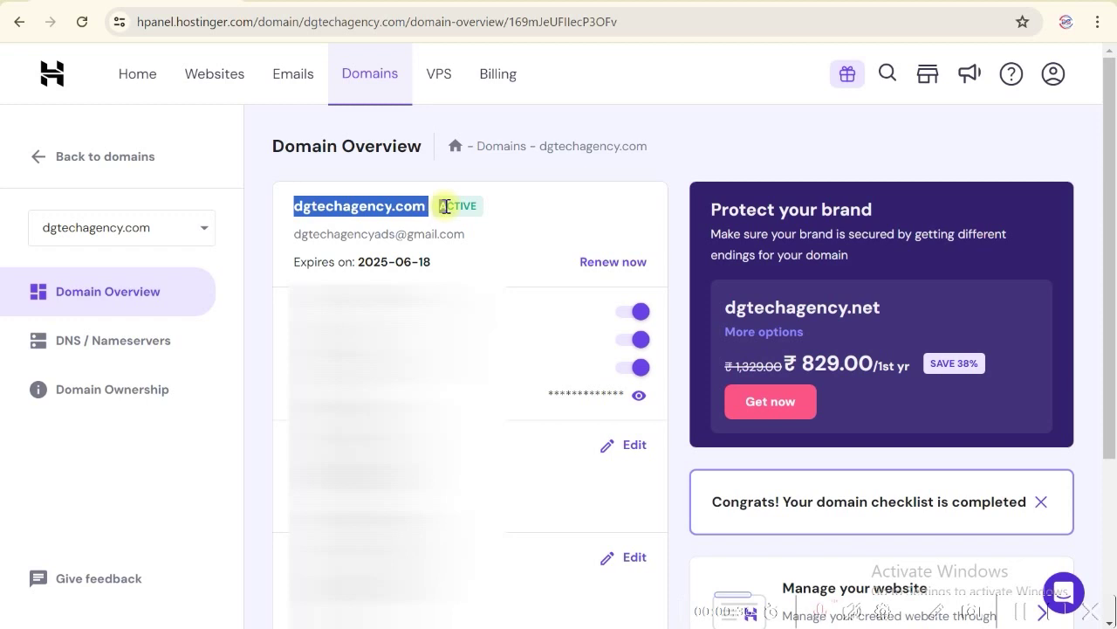